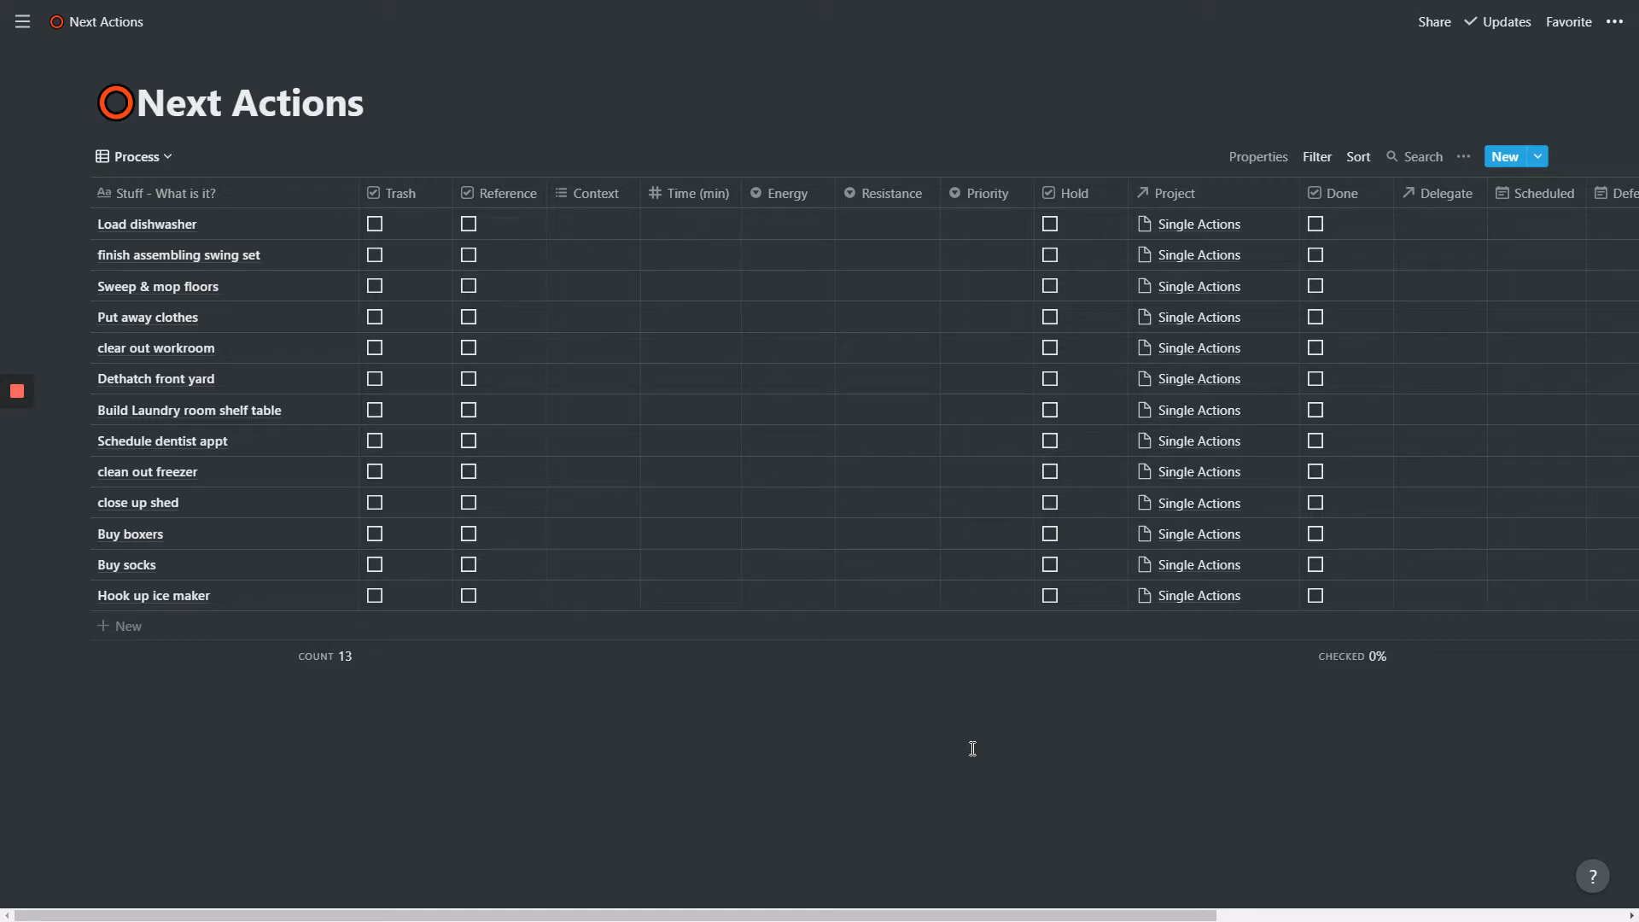
Examine the list of database views and the filter conditions of the Process view
left_click(154, 161)
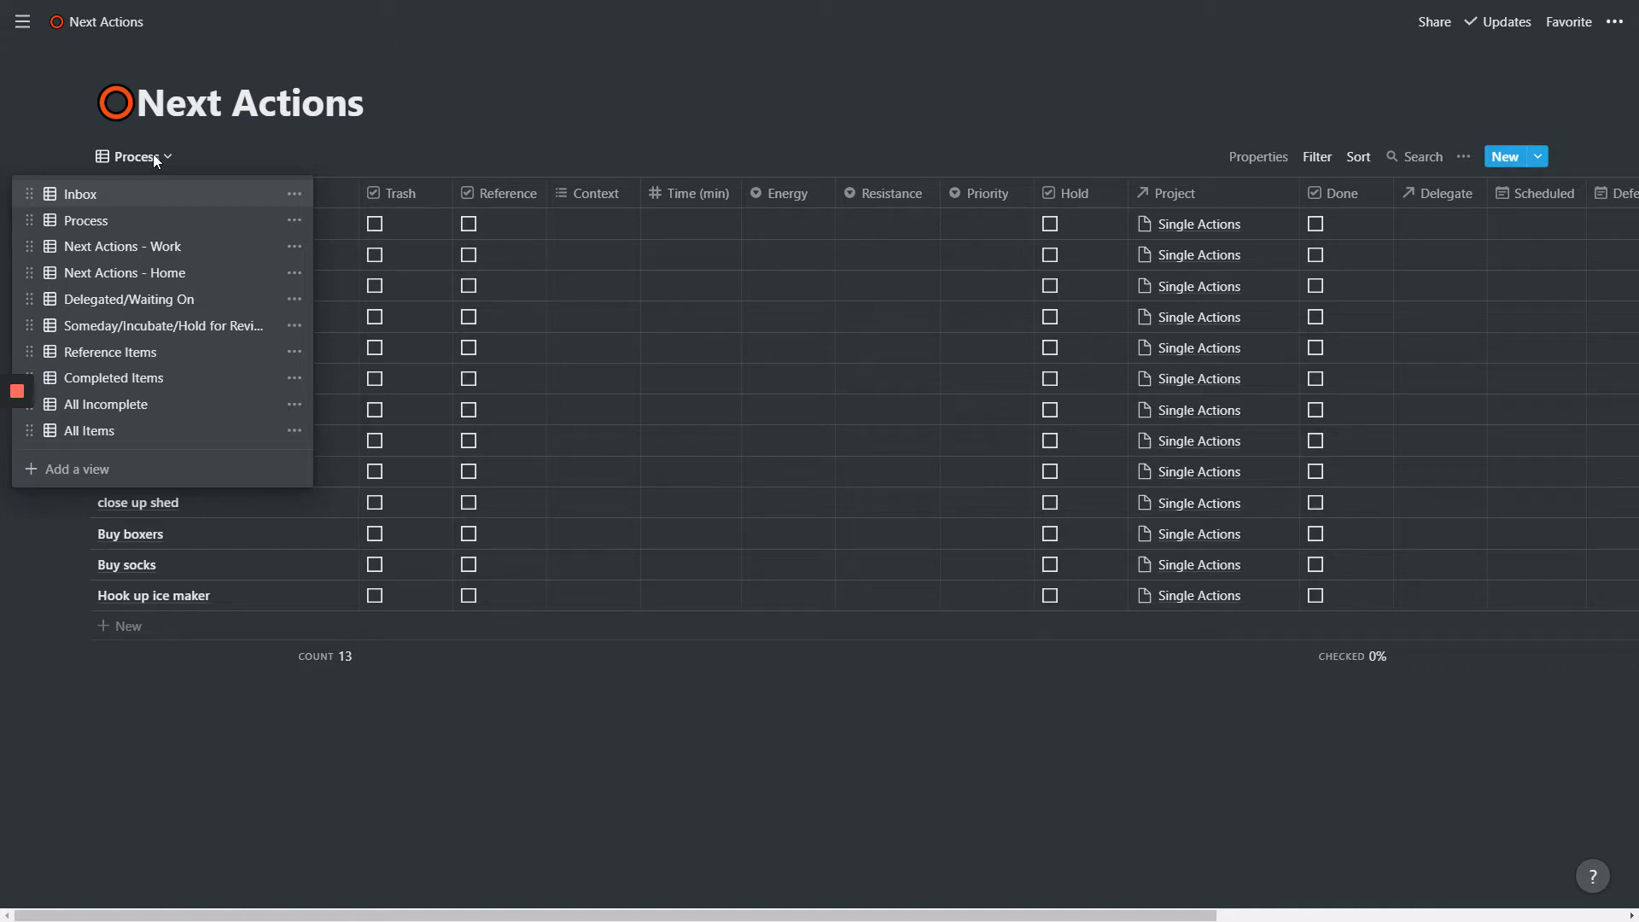
left_click(268, 151)
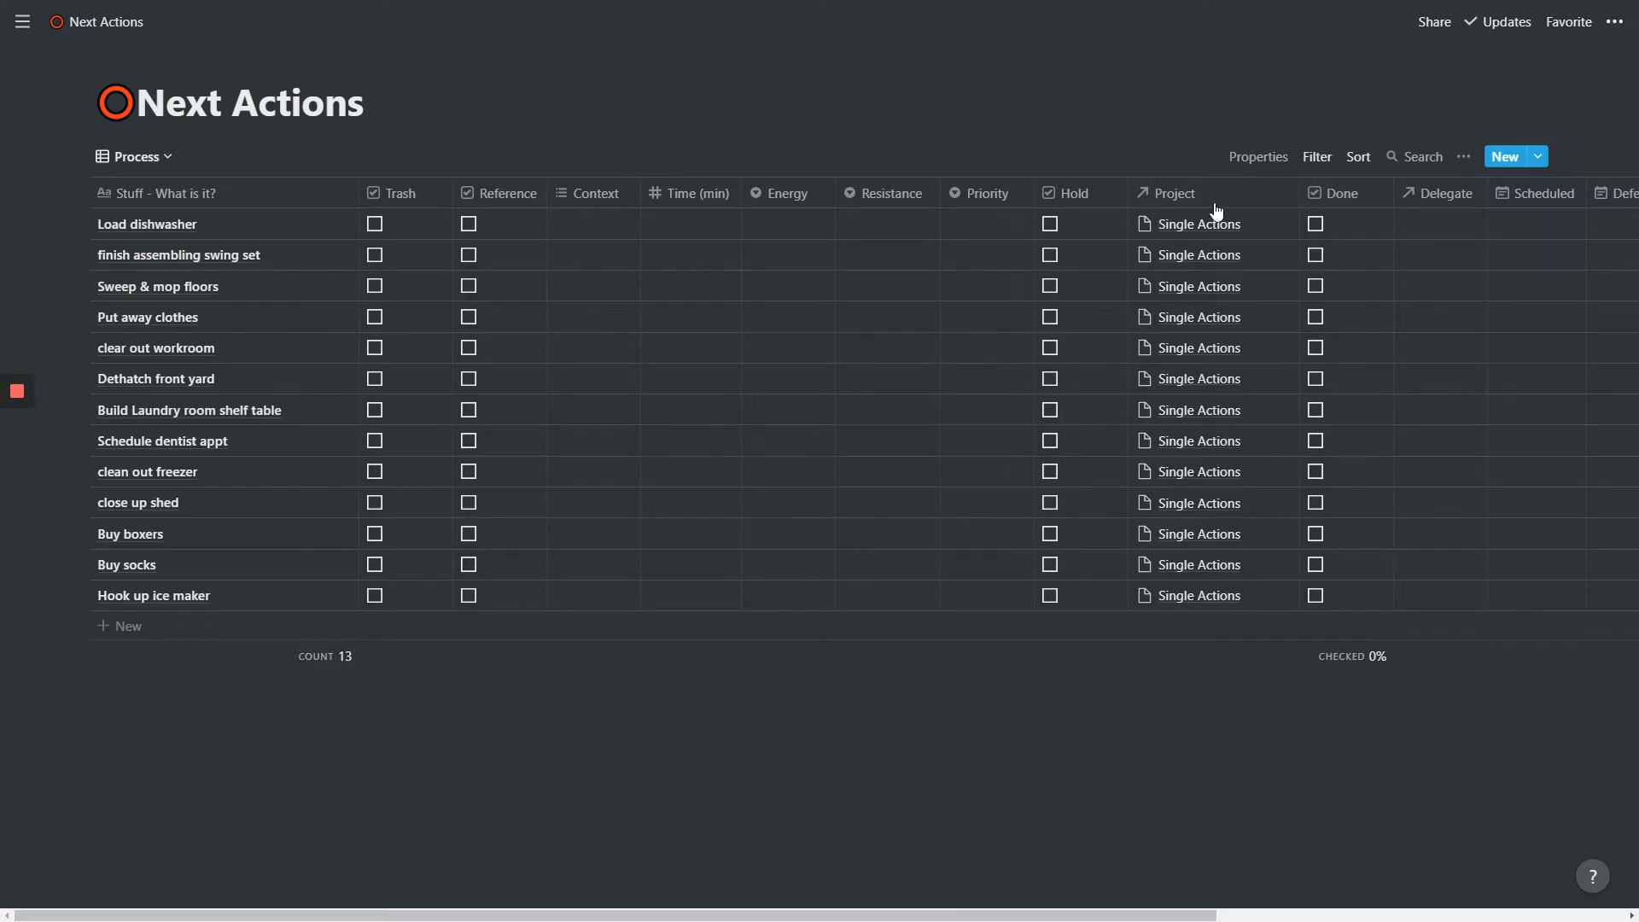
left_click(1315, 158)
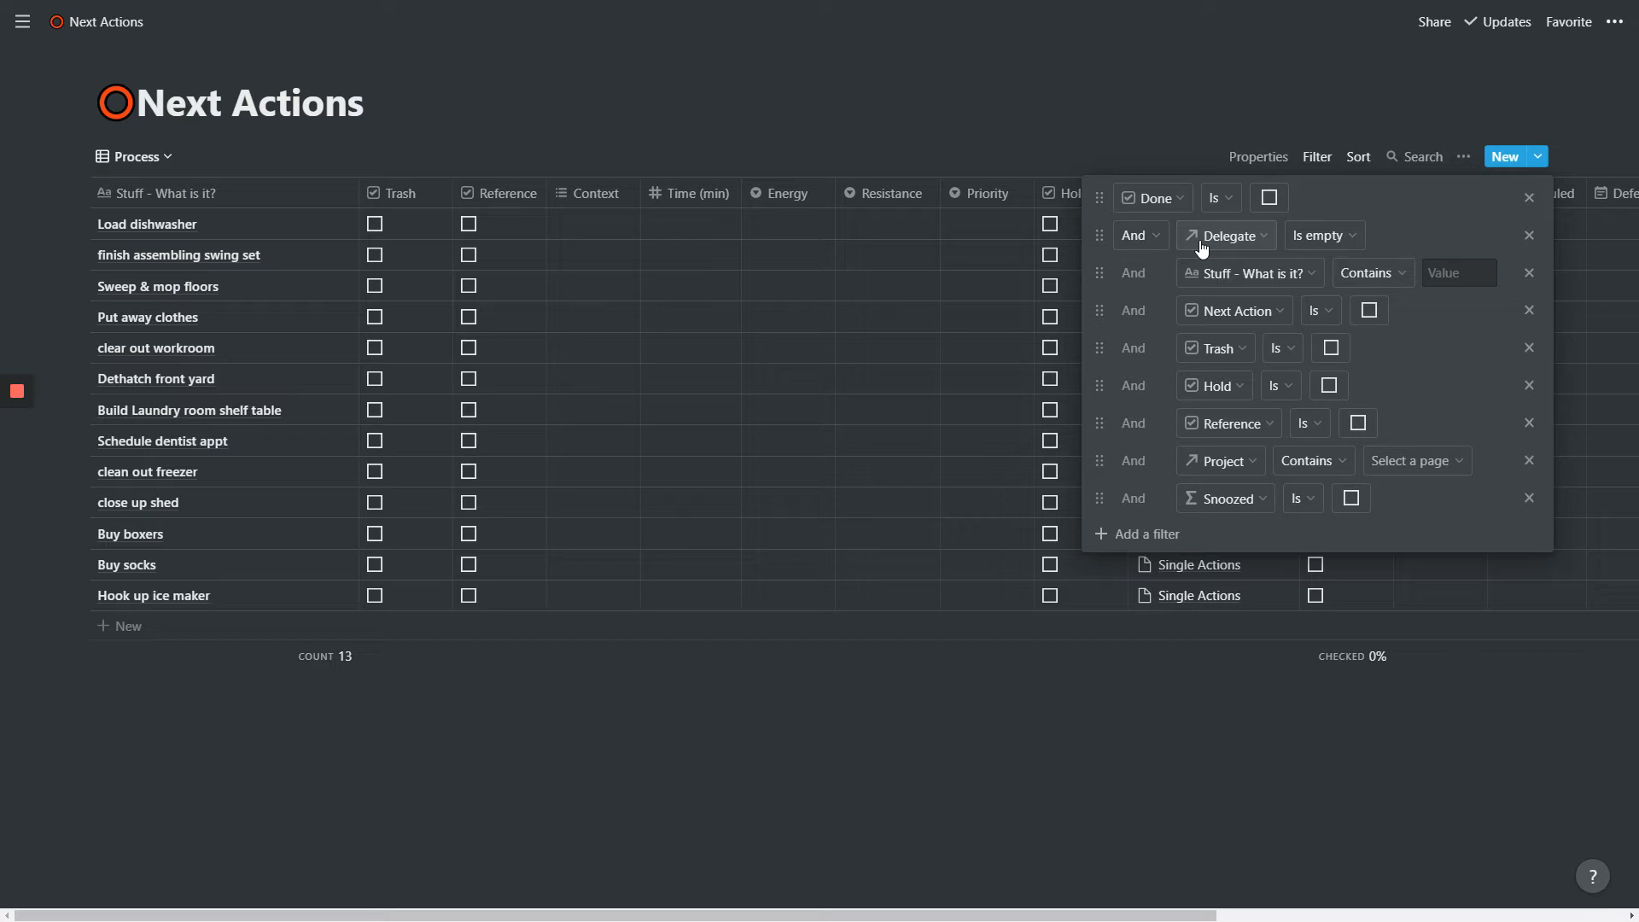
left_click(896, 31)
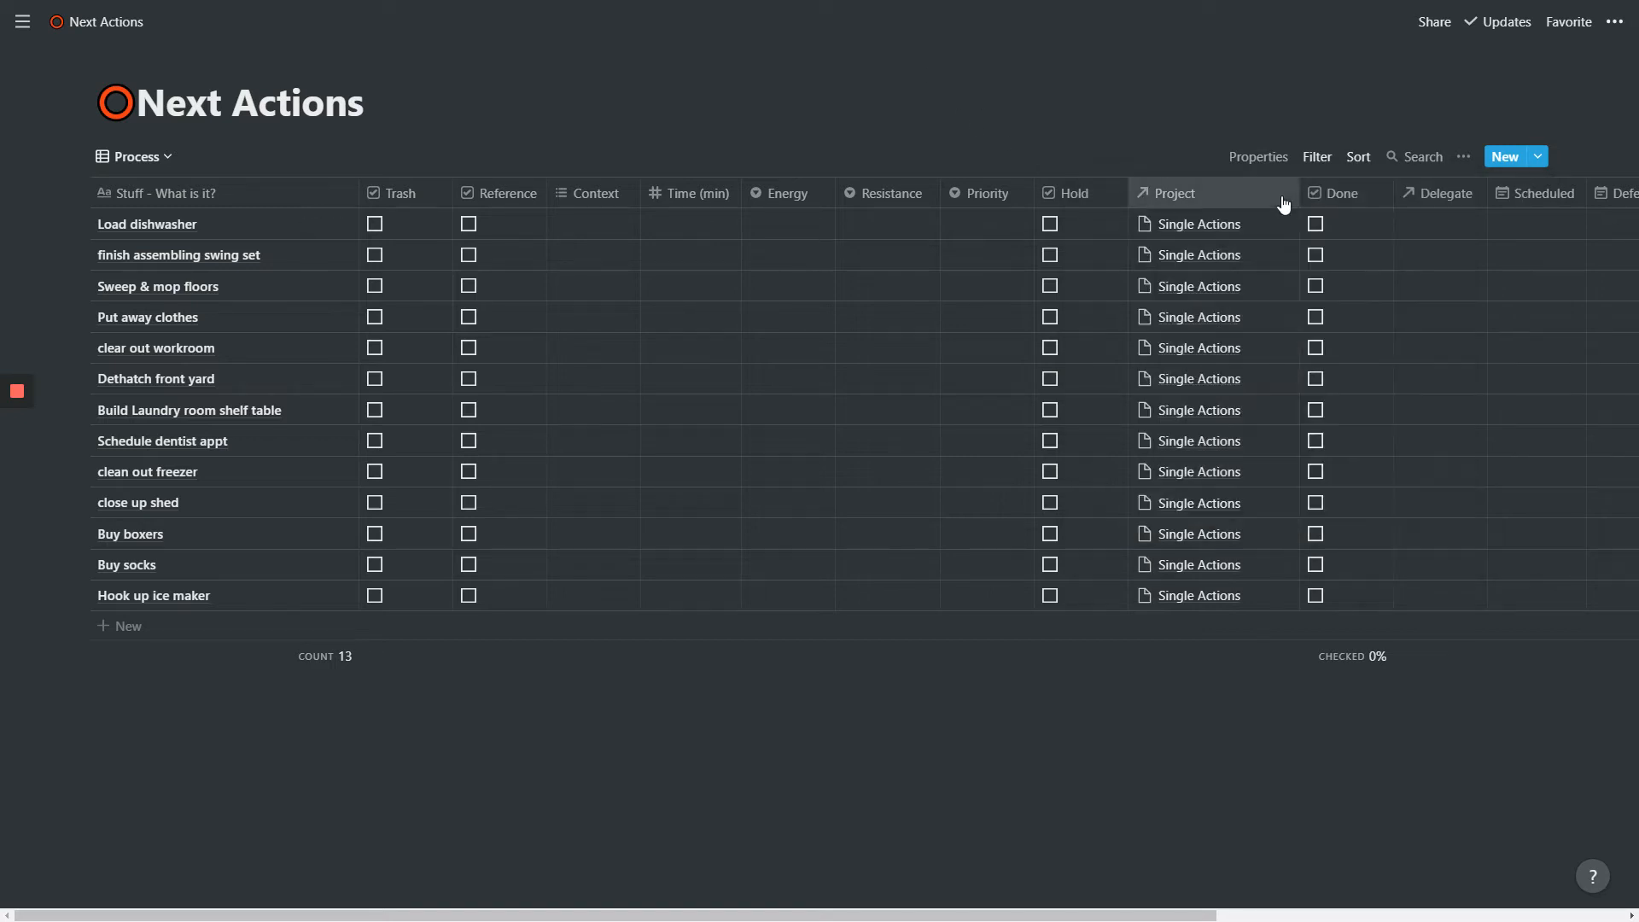
Delegate the "Load dishwasher" task to a new People entry named "Wife"
left_click(1432, 223)
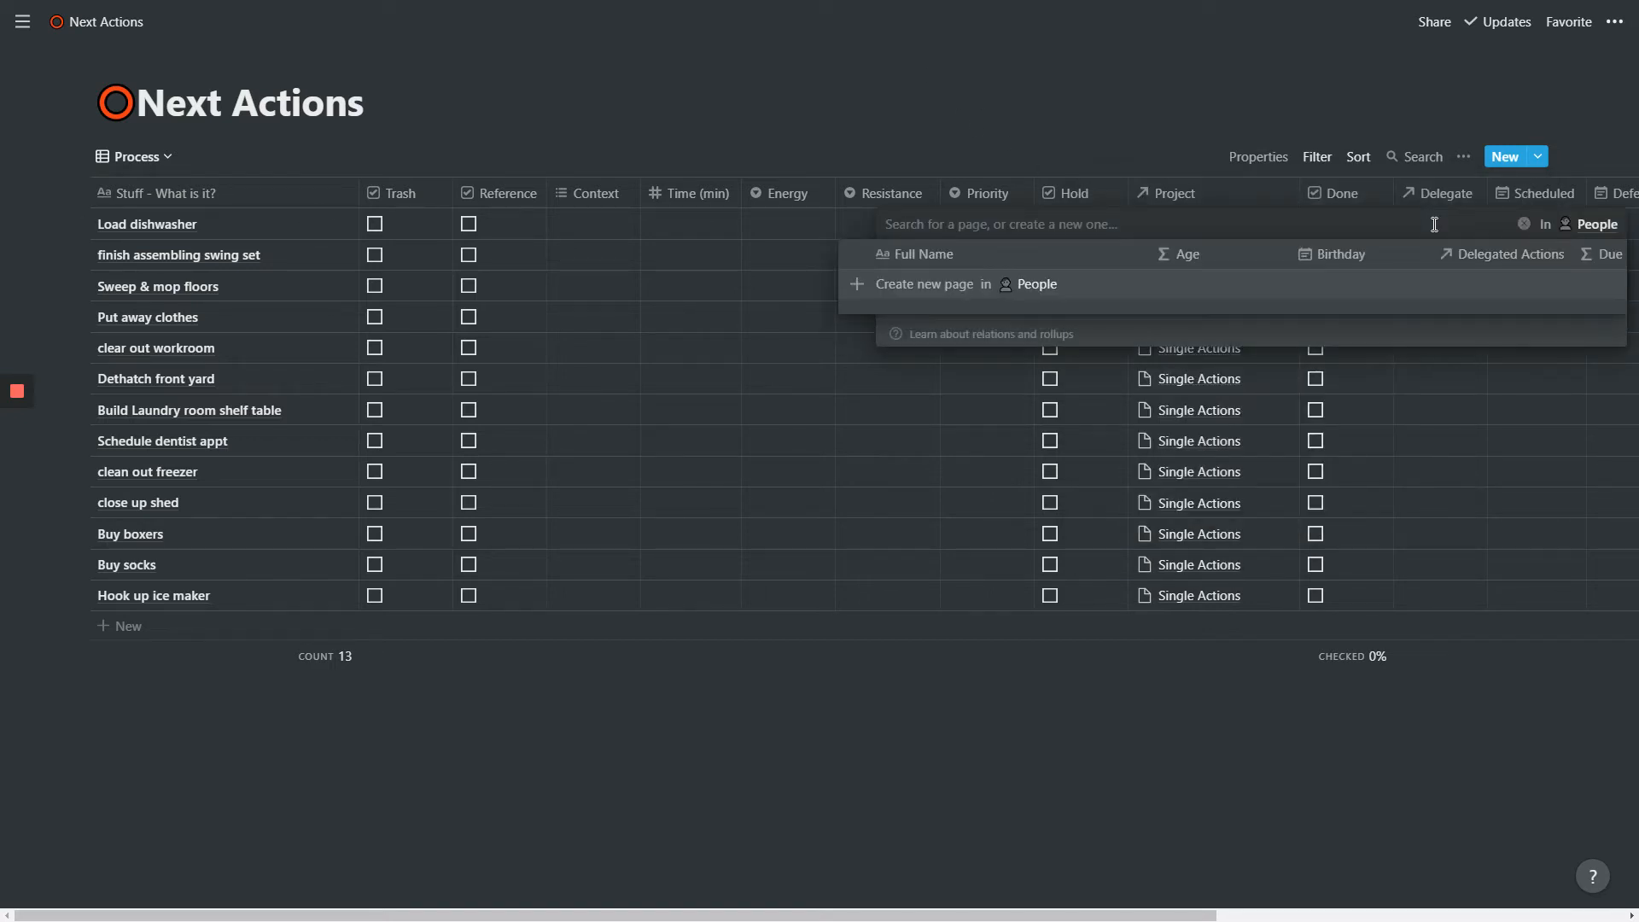
type("Wife")
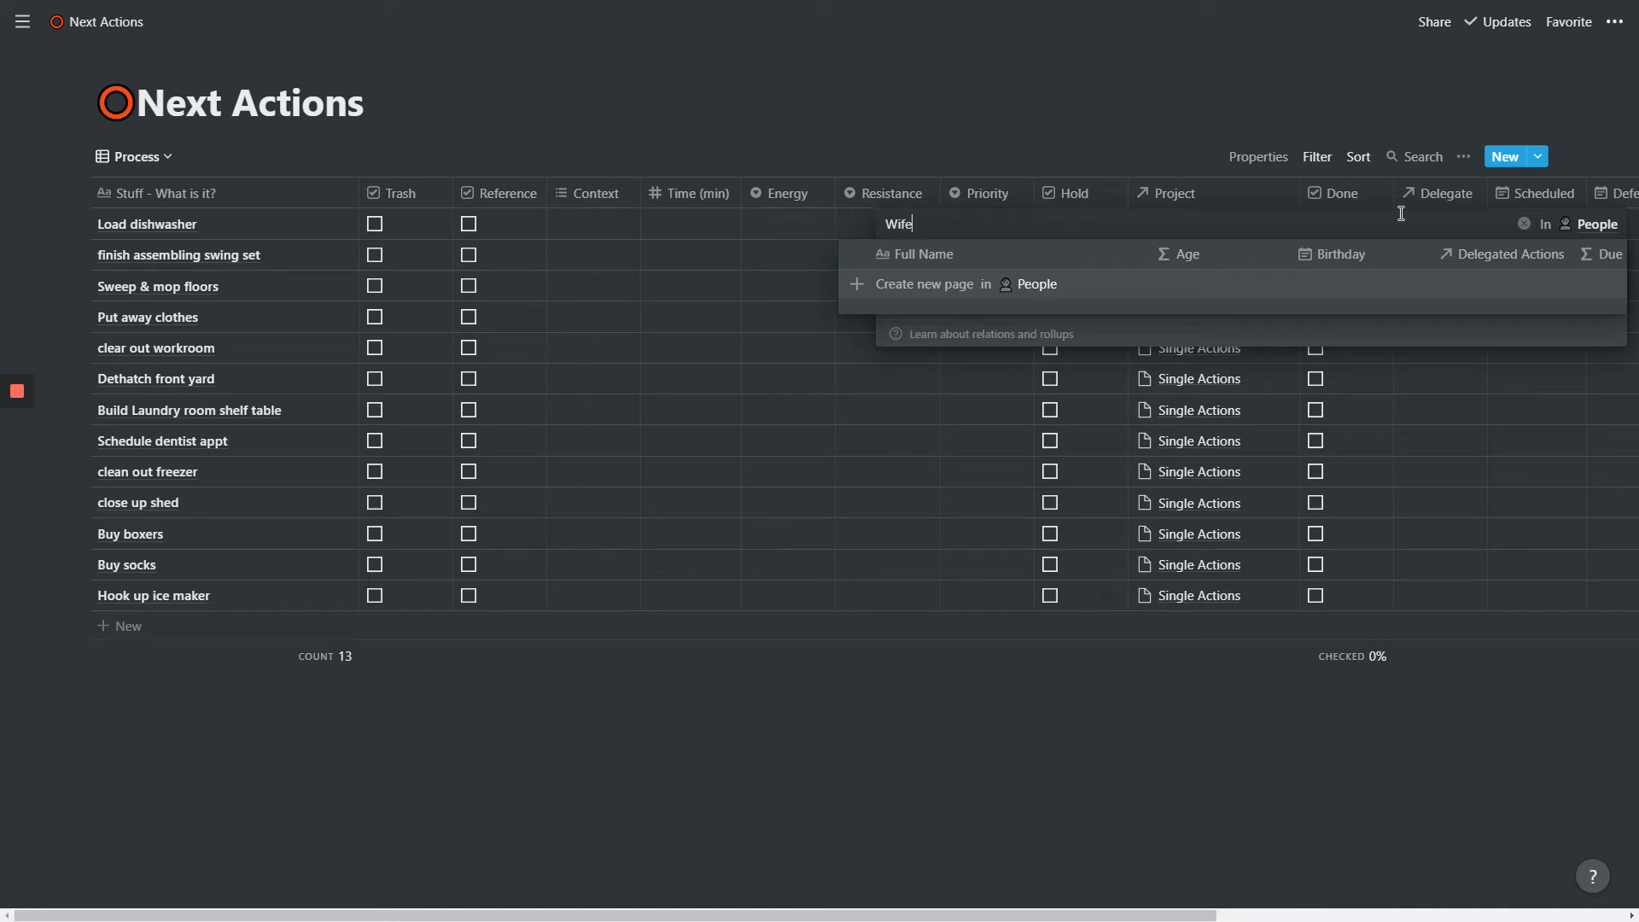
key("Return")
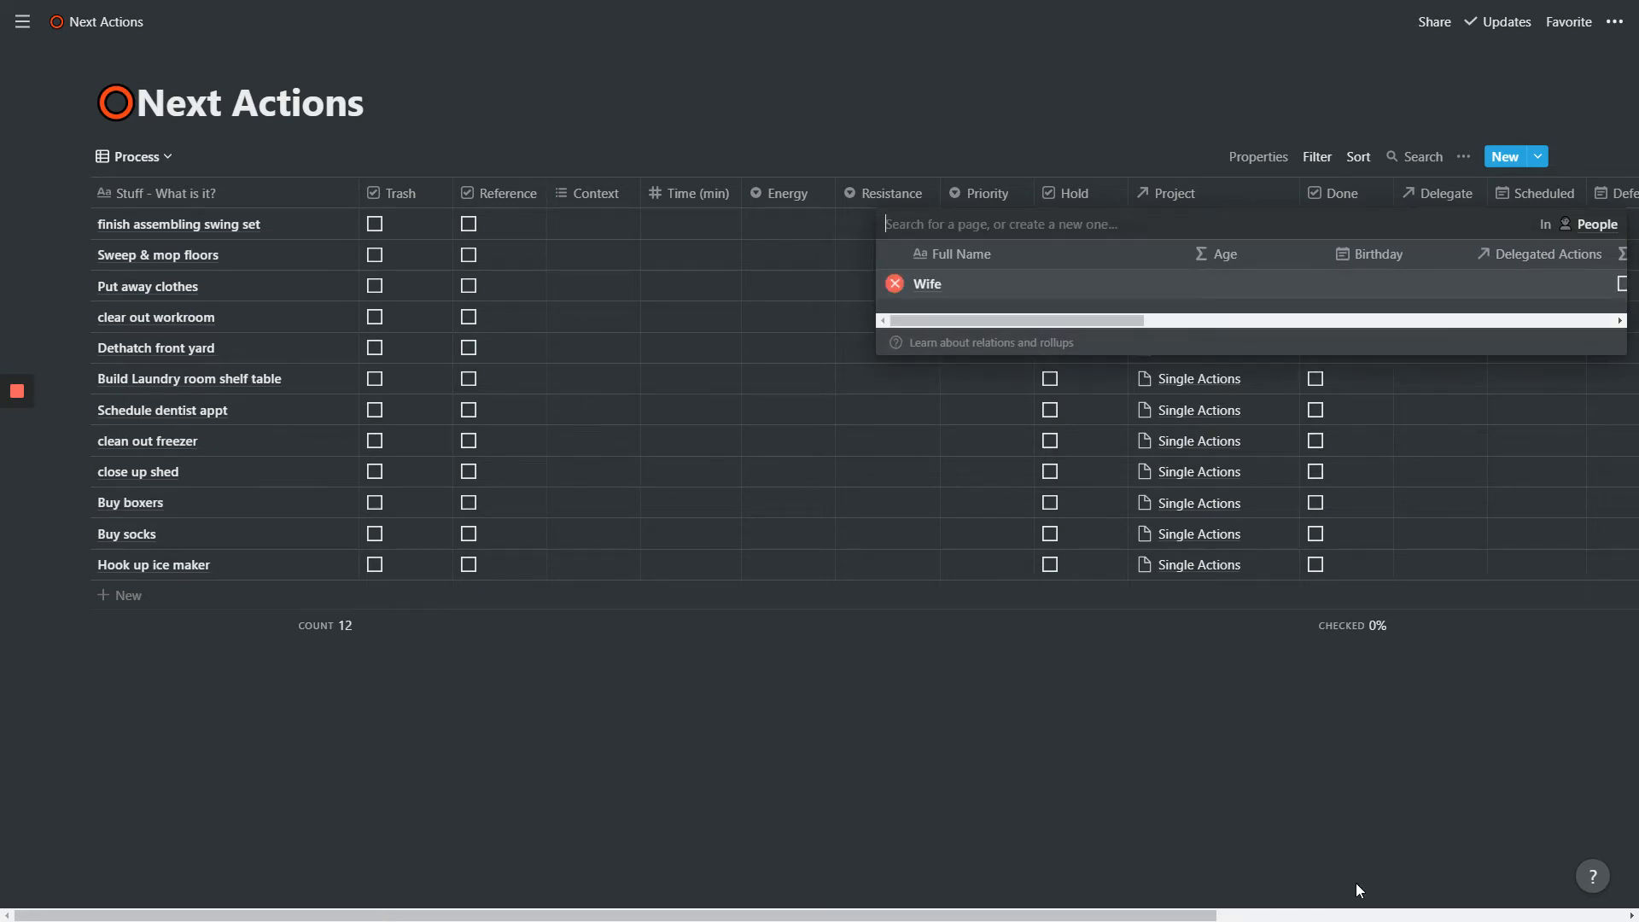
left_click(892, 860)
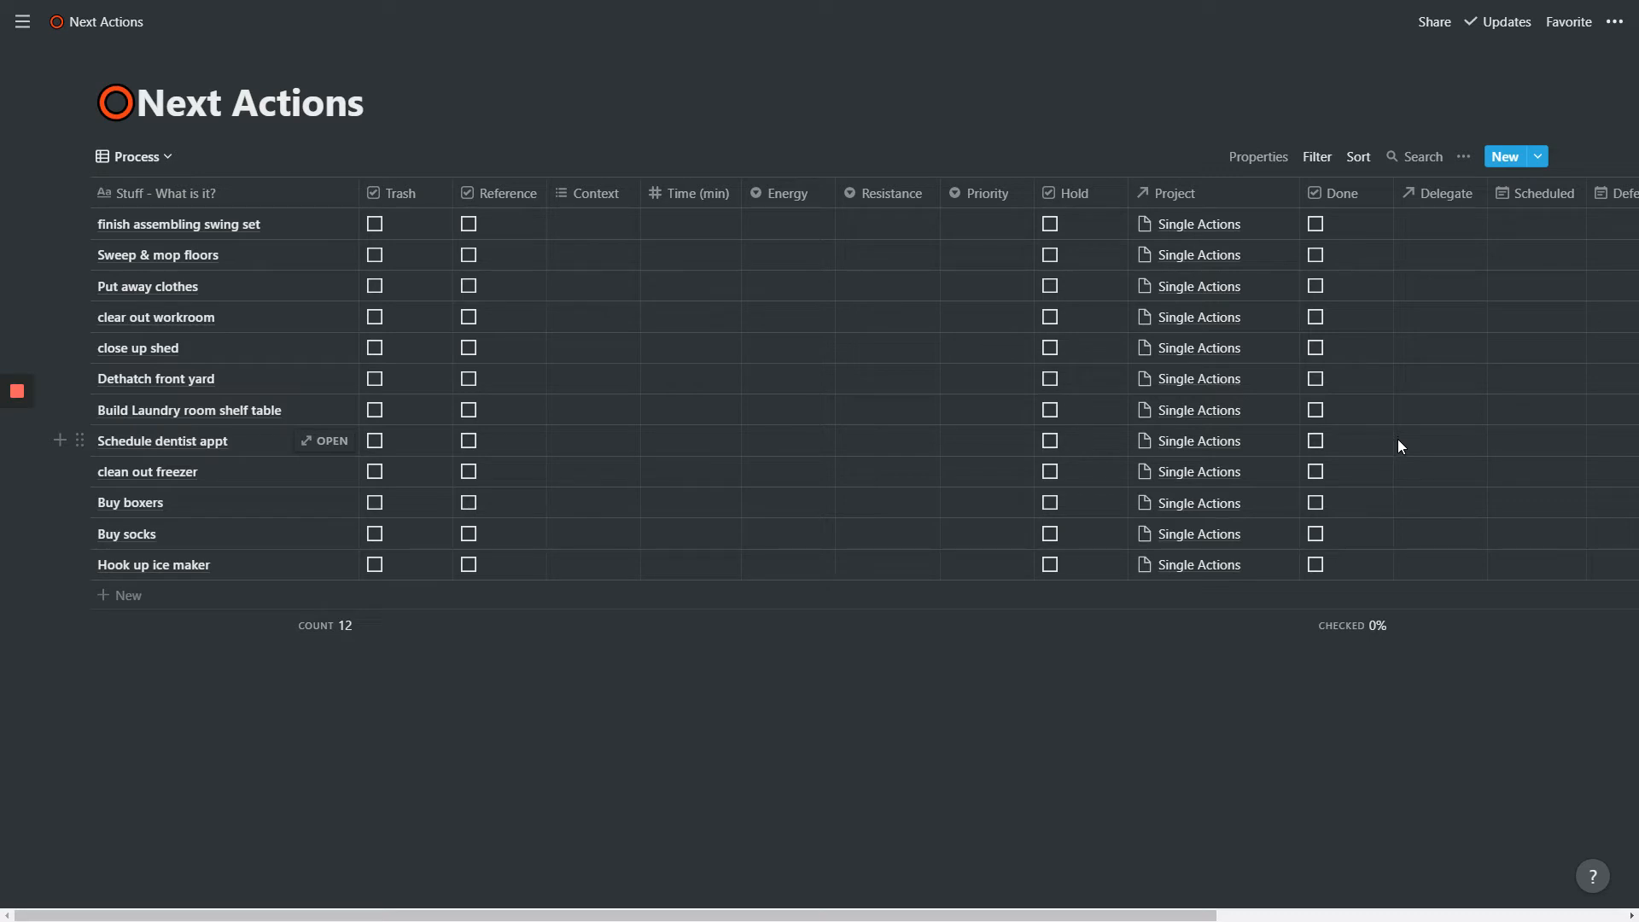
Check the delegated task in the Delegated/Waiting On view and return to the Process view
left_click(159, 163)
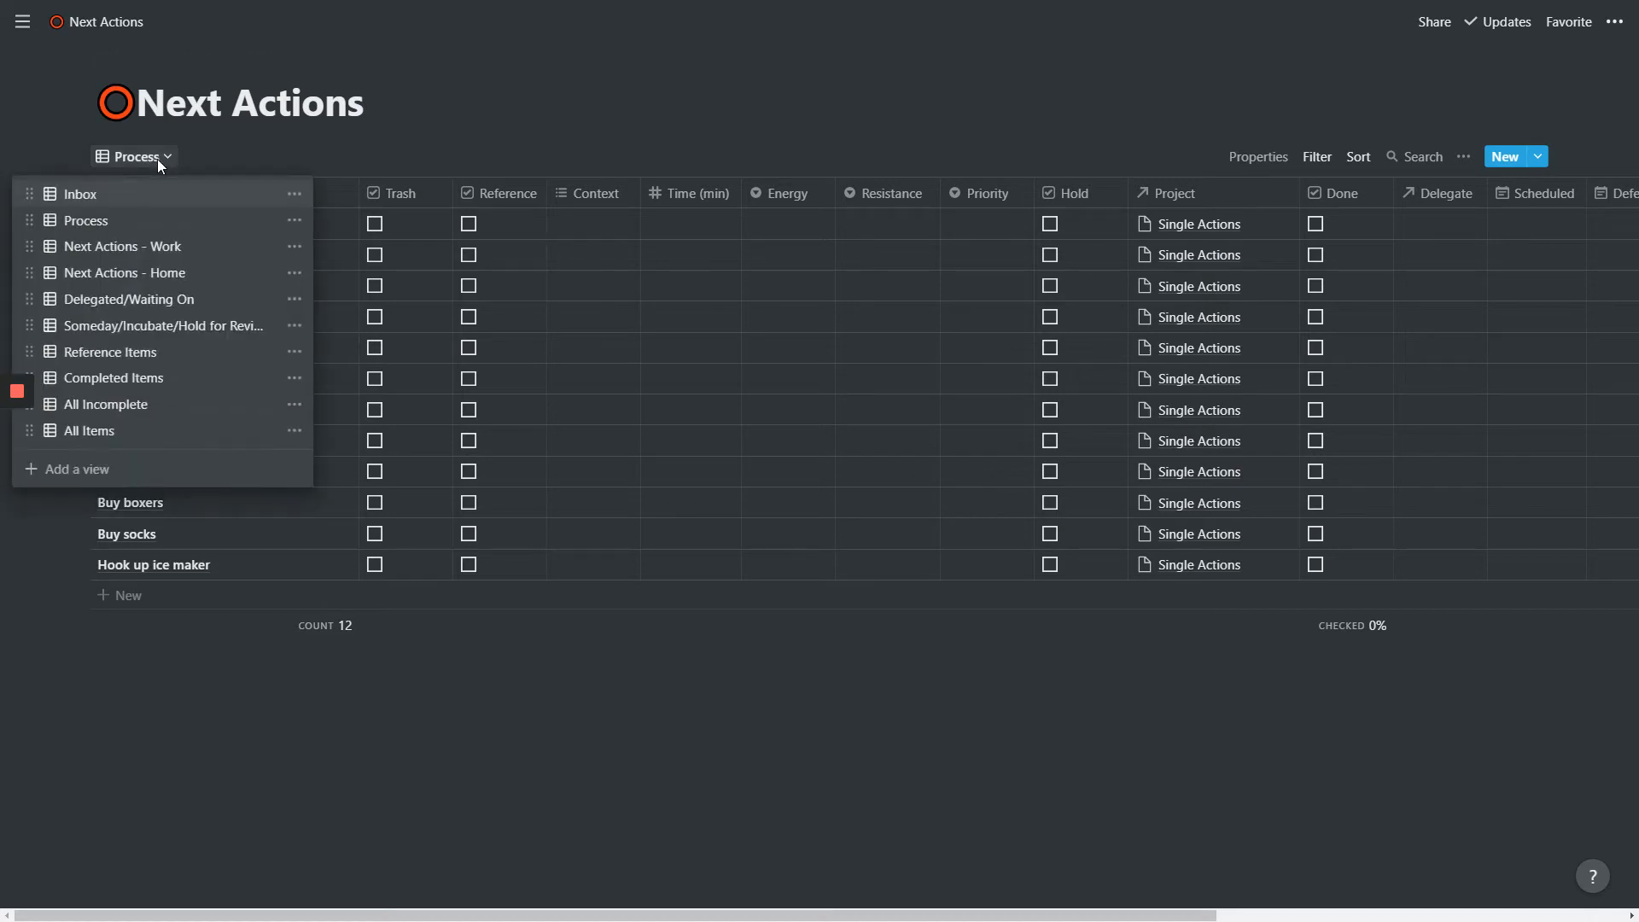
left_click(158, 306)
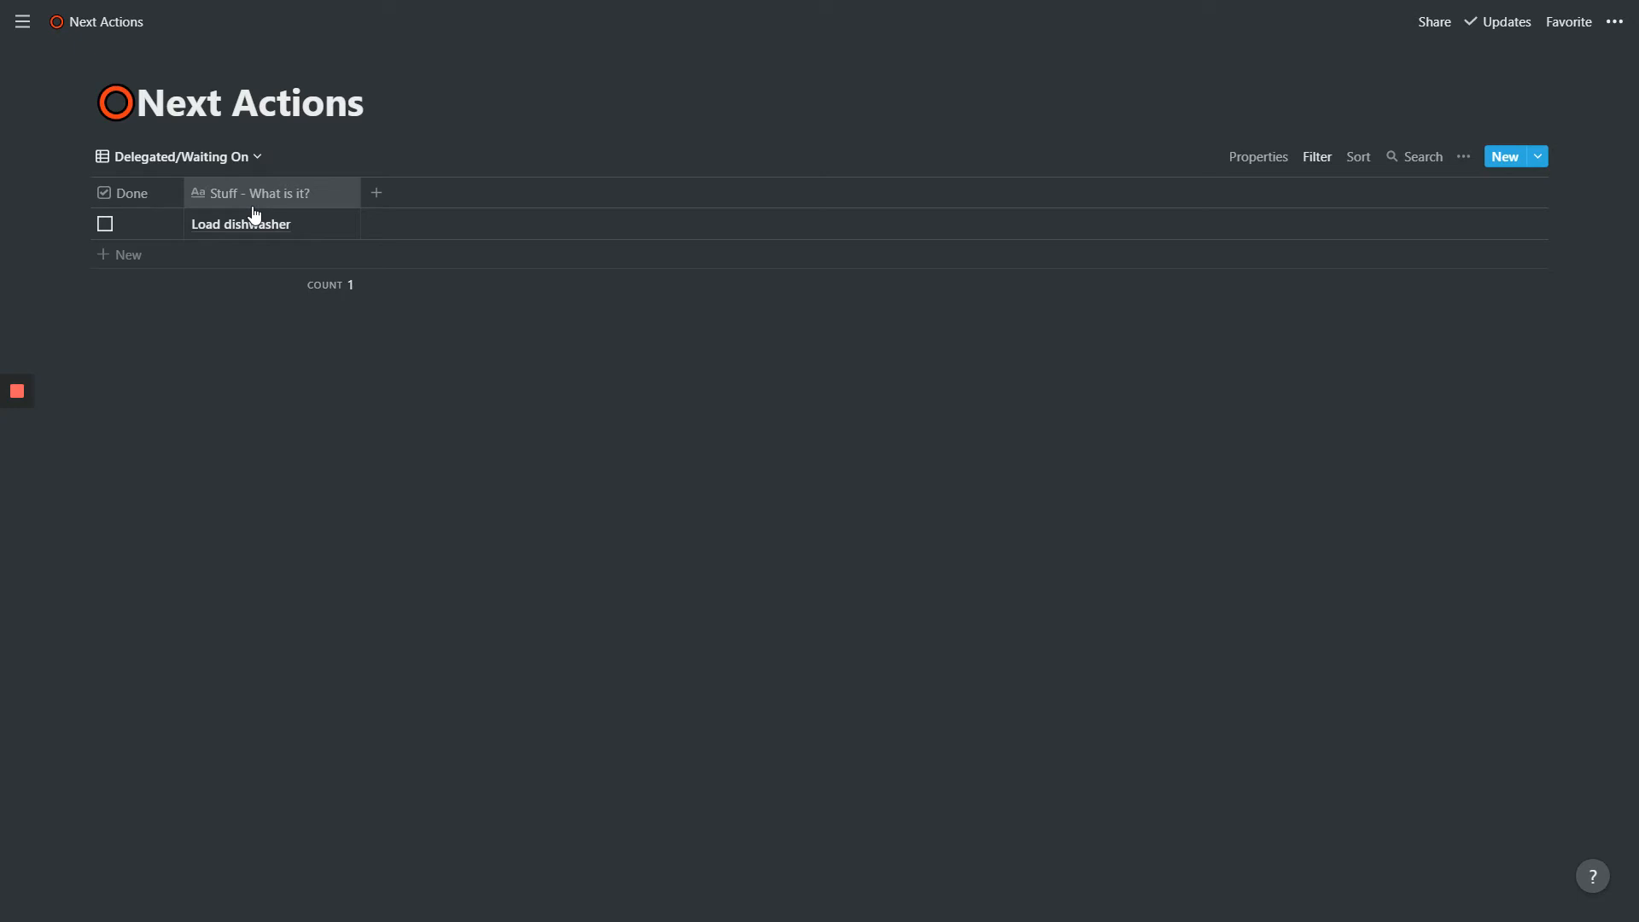
left_click(182, 157)
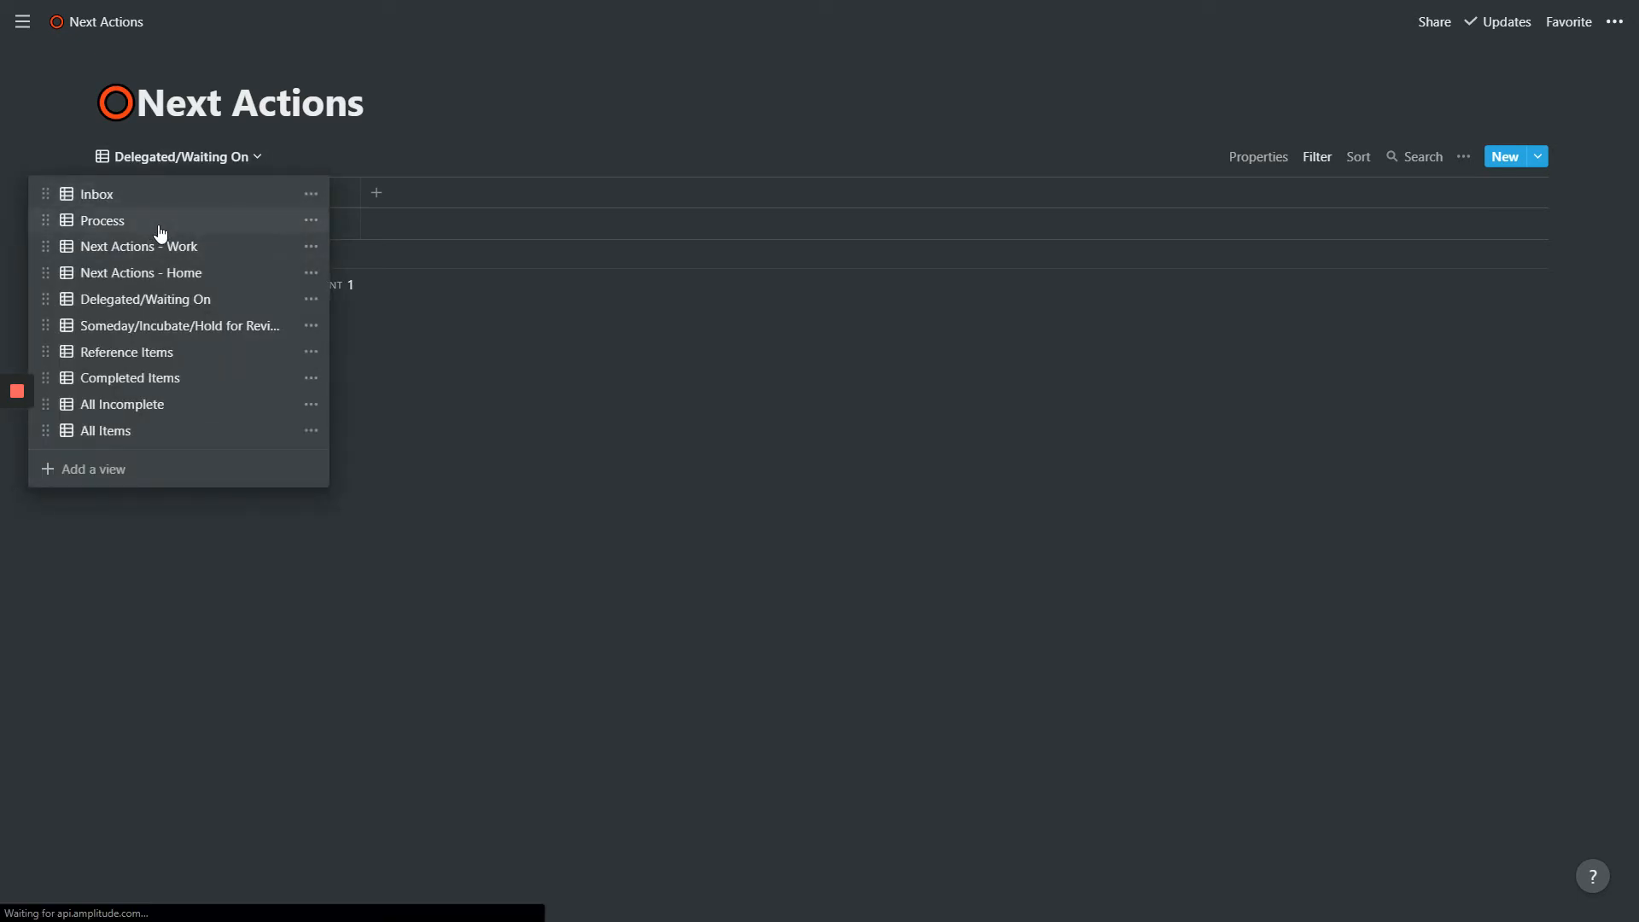
left_click(184, 221)
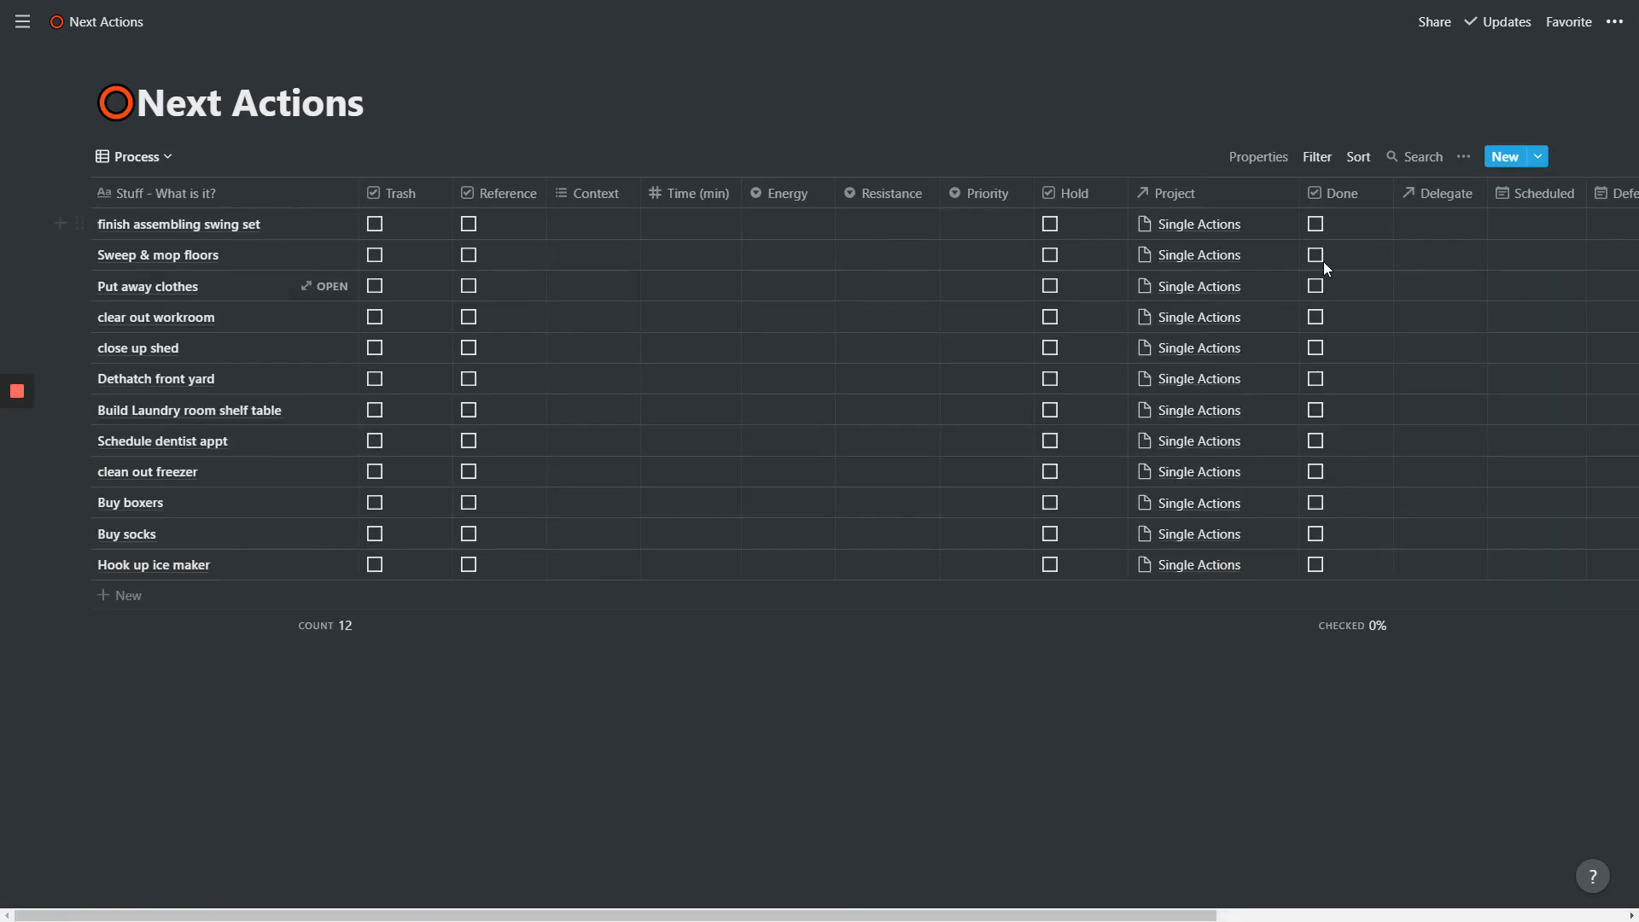
Remove the "Stuff - What is it?" contains condition from the Process view's filter
left_click(1333, 156)
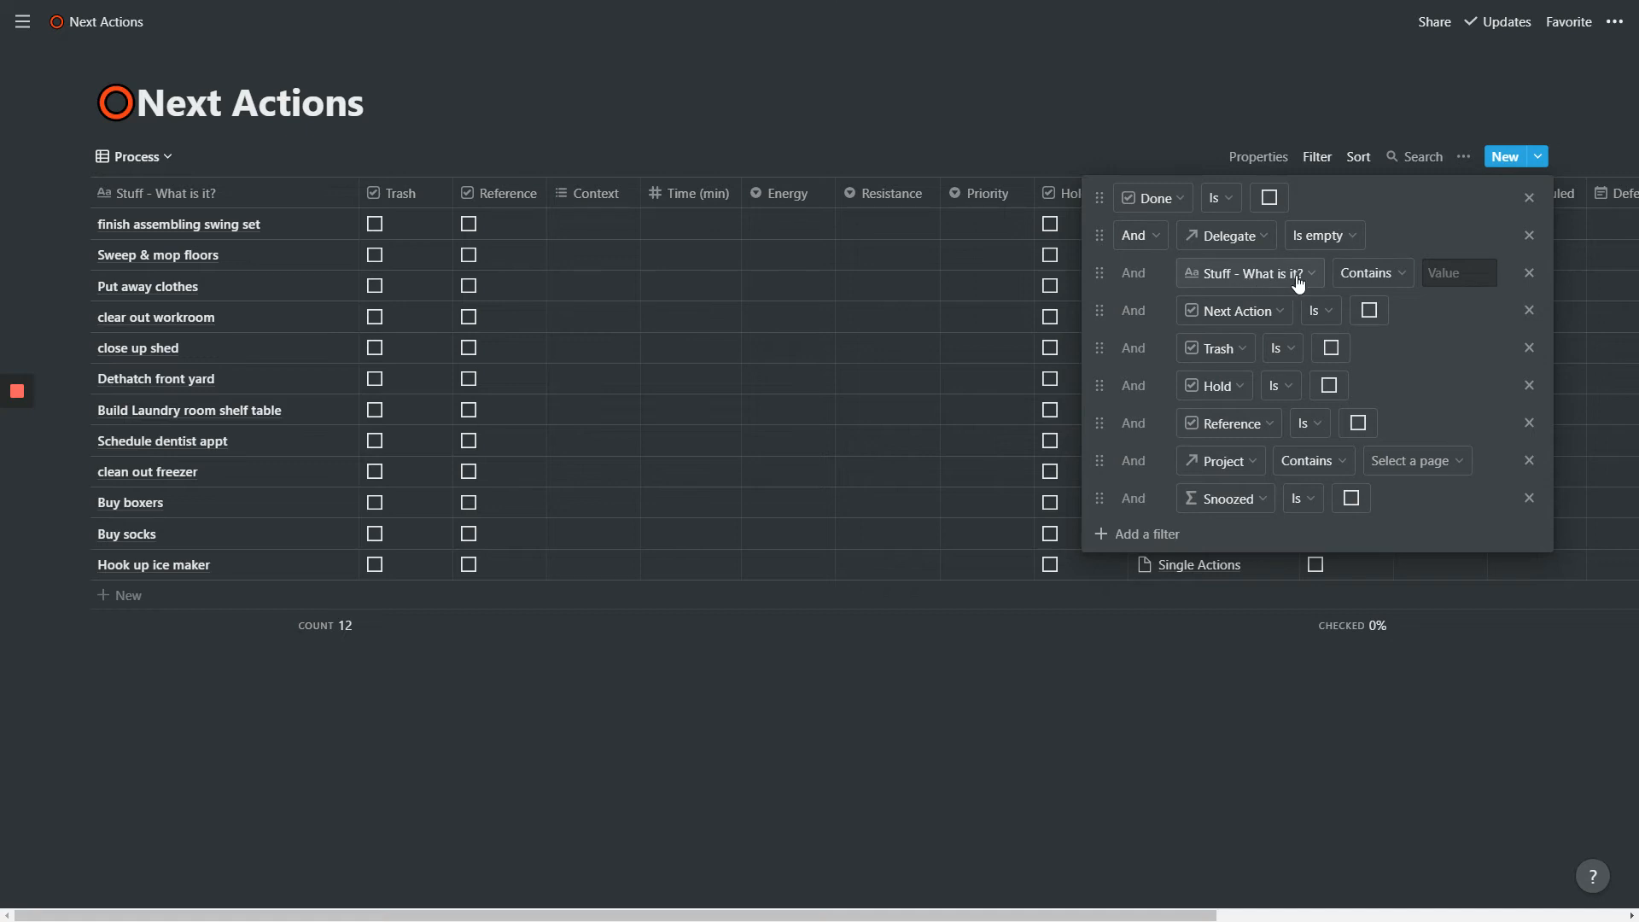
left_click(1528, 273)
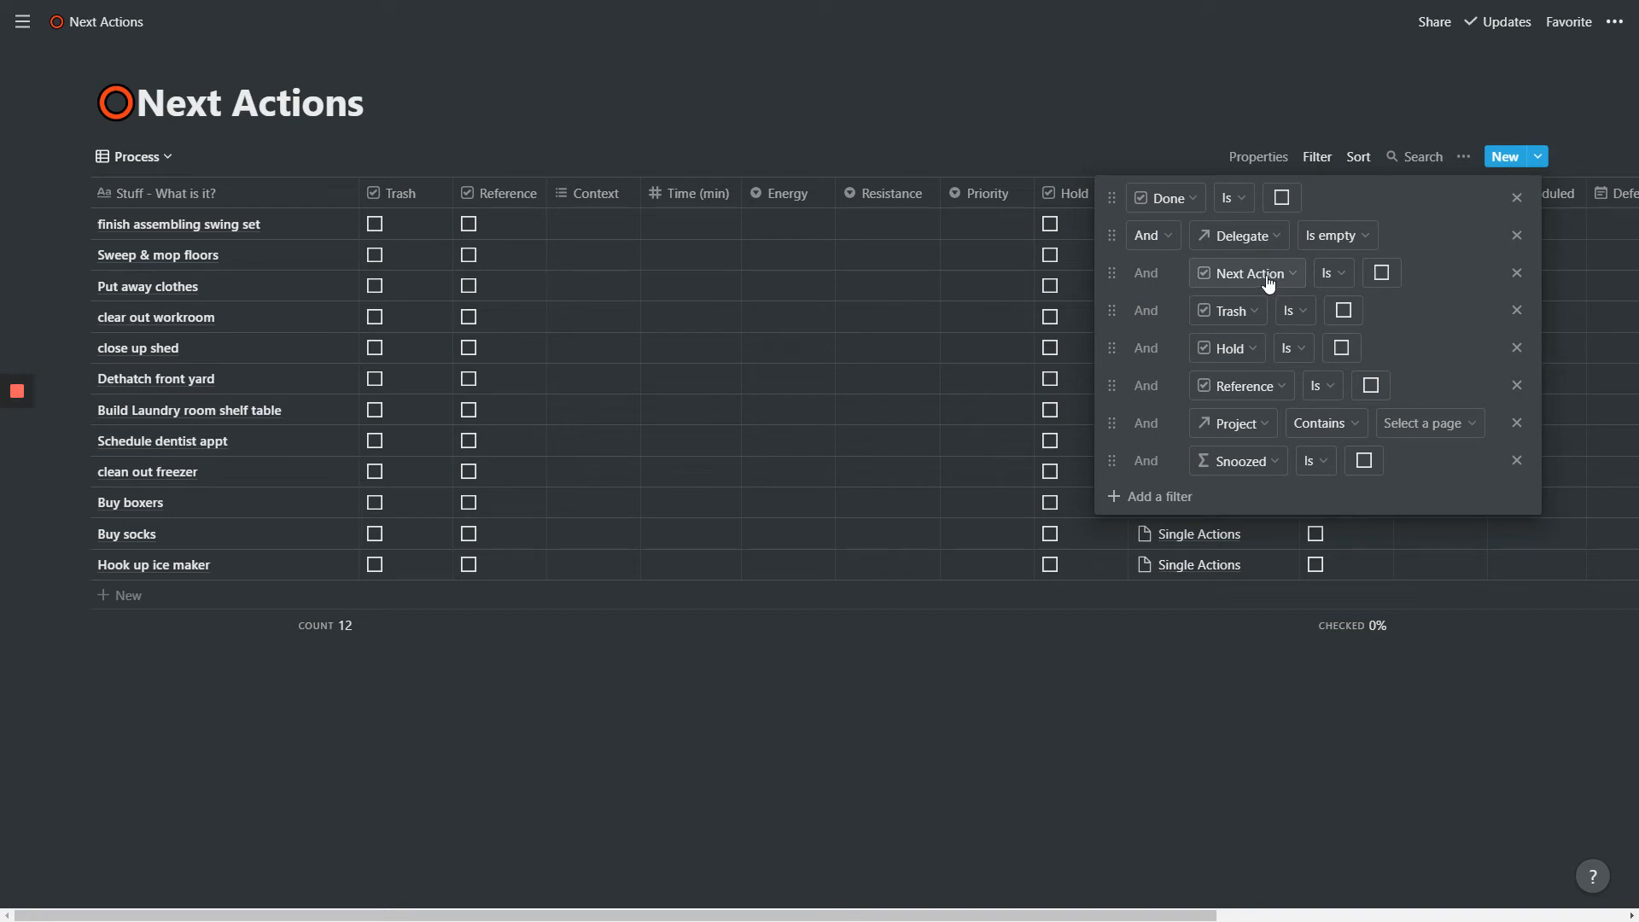
left_click(1028, 146)
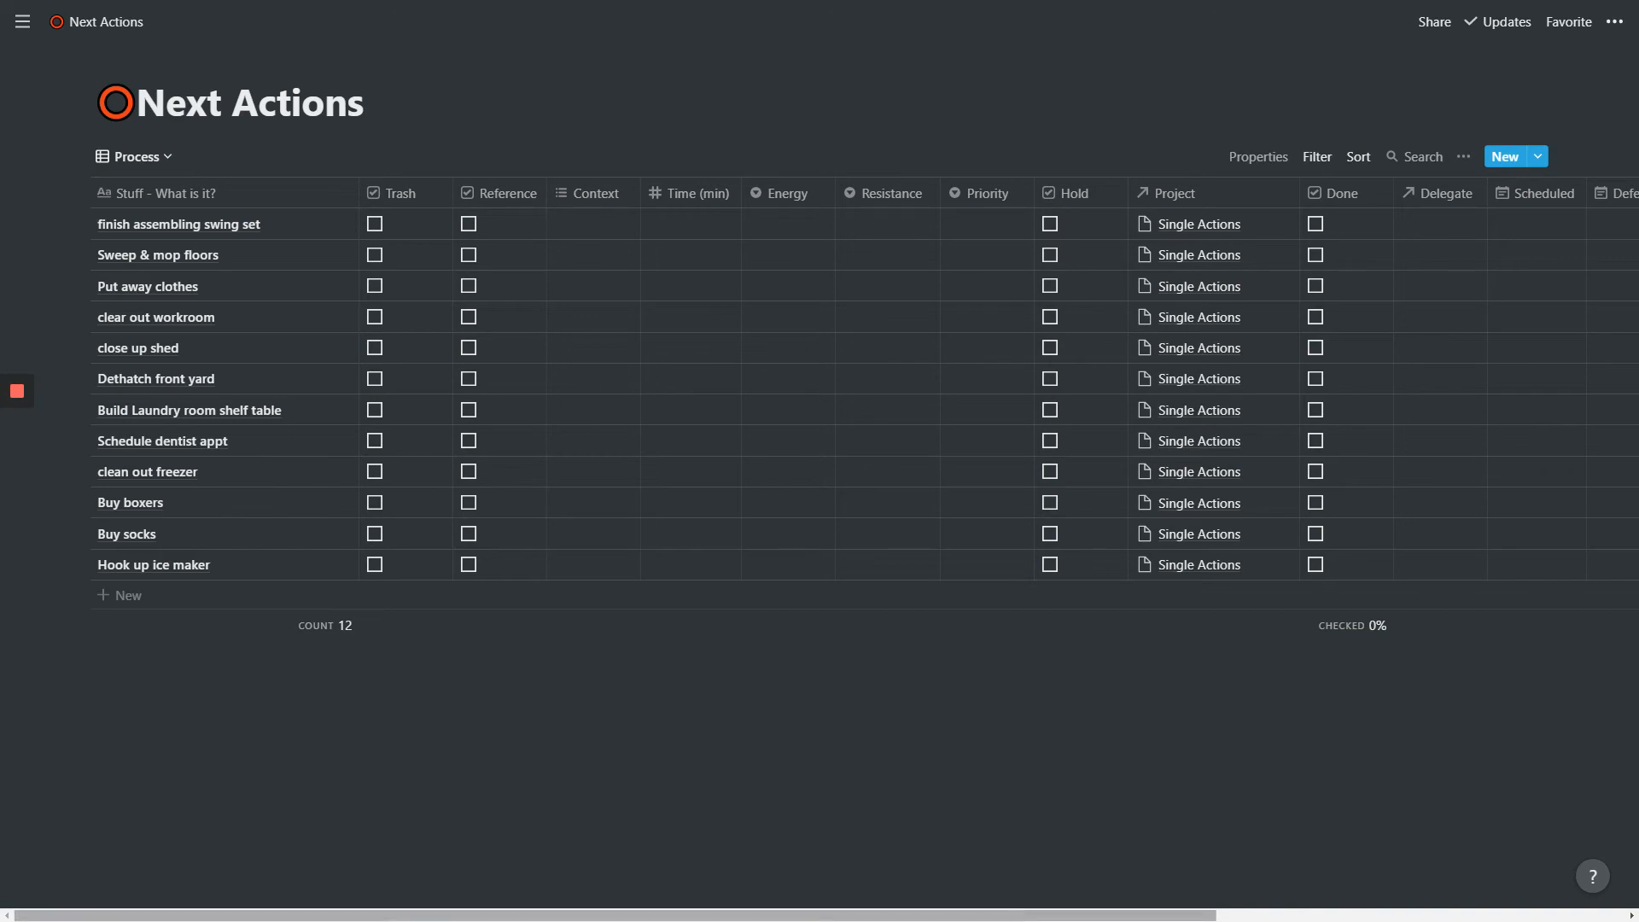
Mark the "finish assembling swing set" task as a Next Action
scroll(1019, 917, "right", 1)
left_click_drag(1019, 917, 1445, 876)
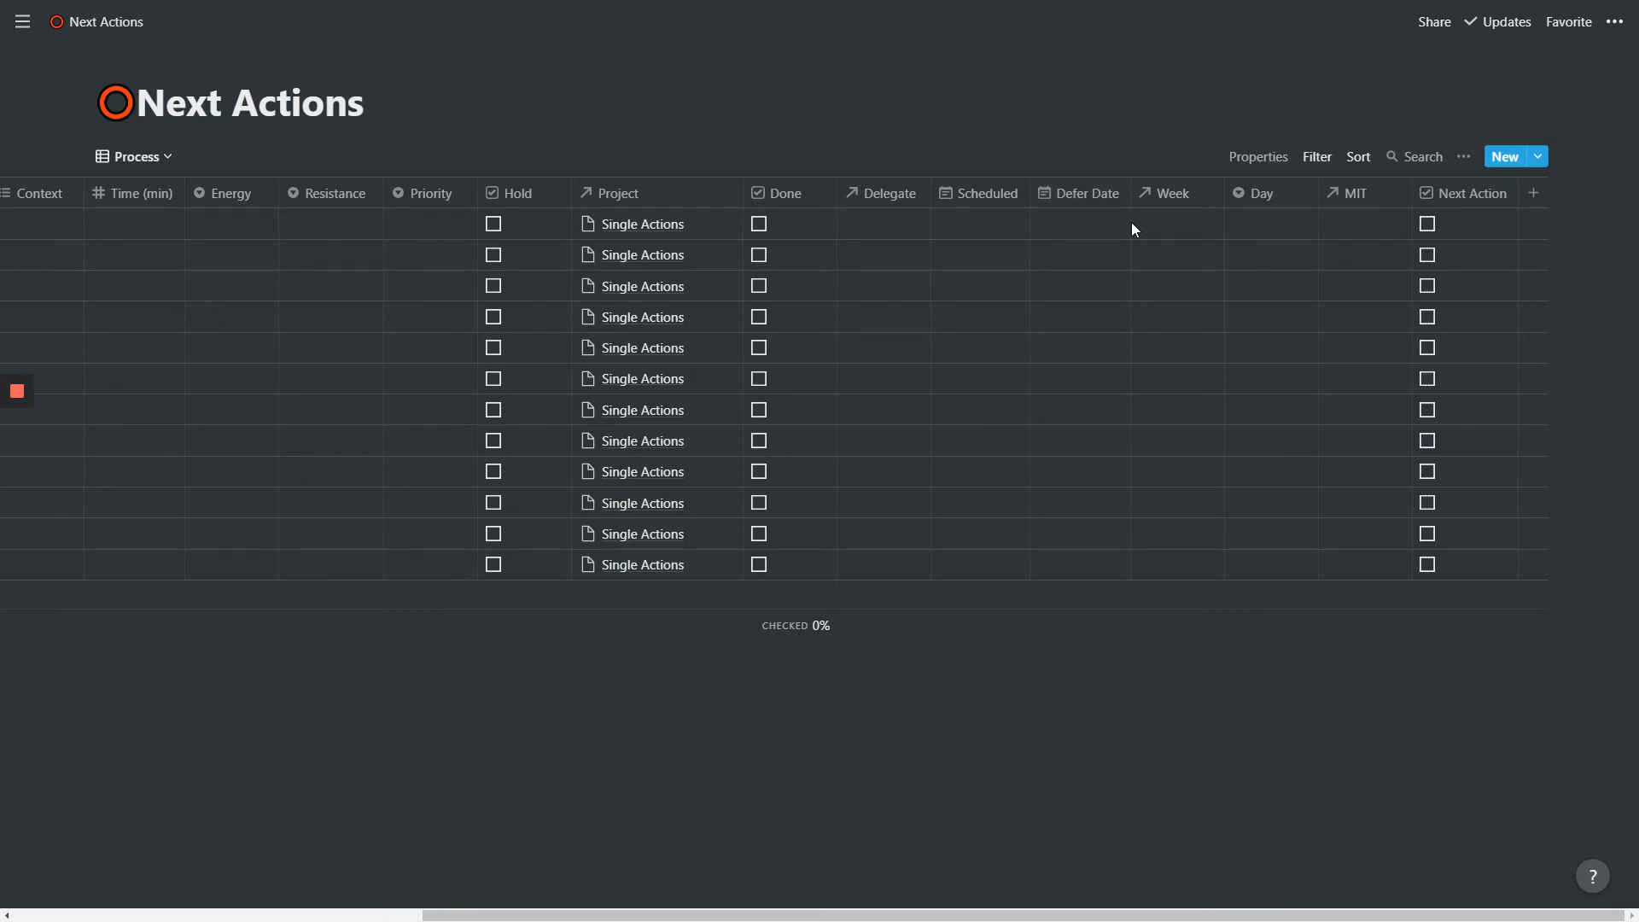
left_click(1431, 225)
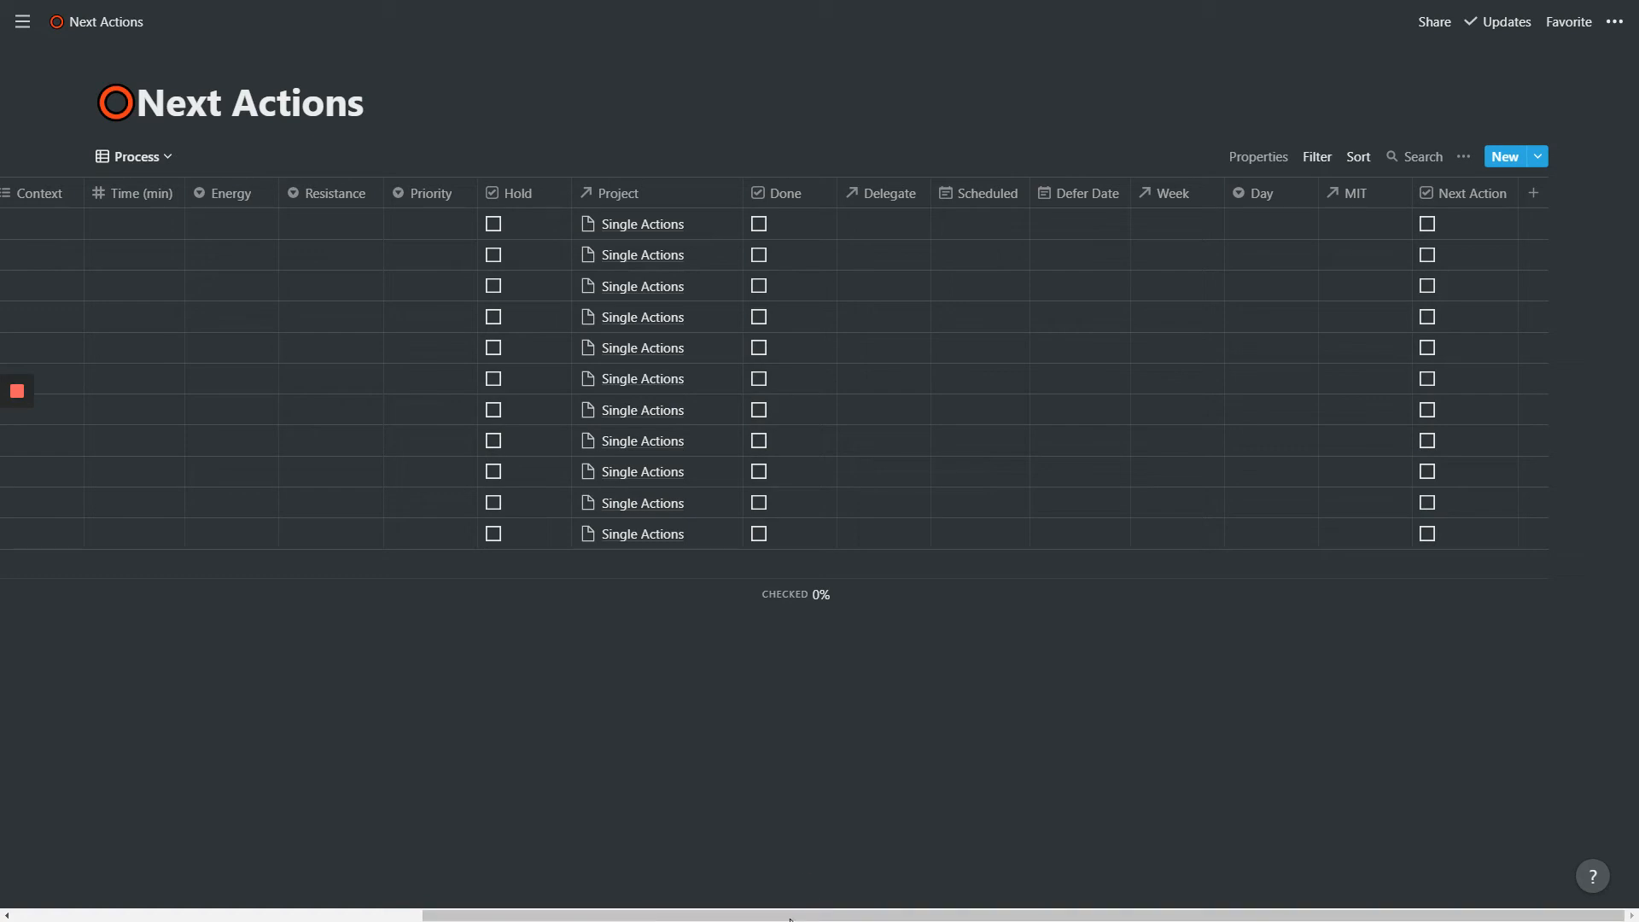
left_click_drag(796, 907, 85, 909)
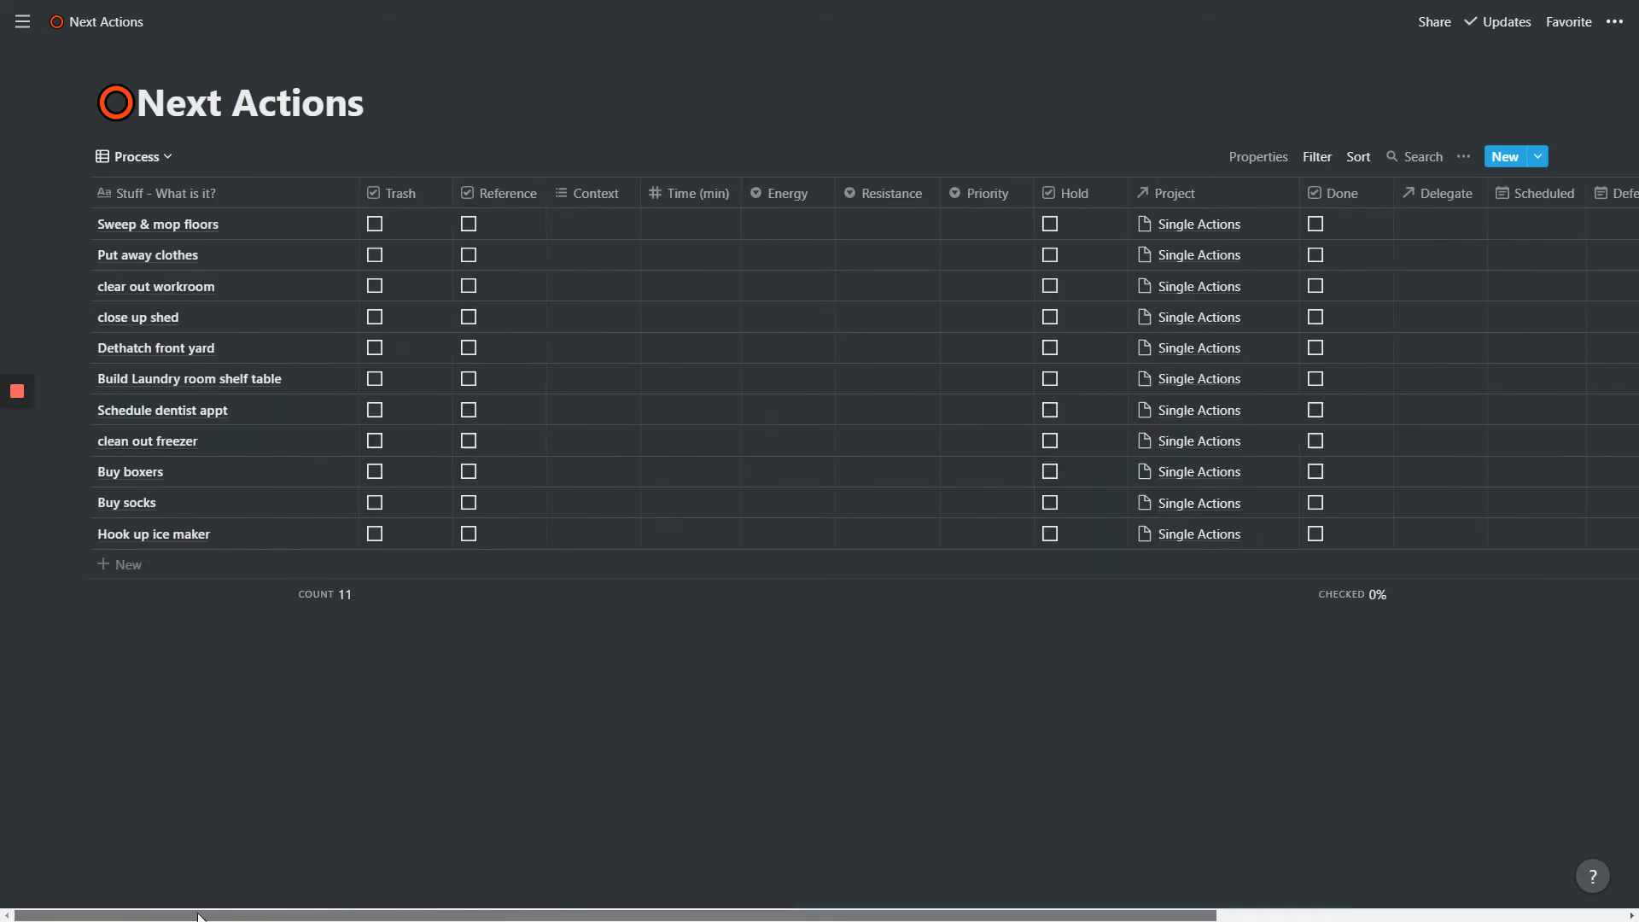
Review the Next Action condition in the Process view's filter
left_click(1317, 156)
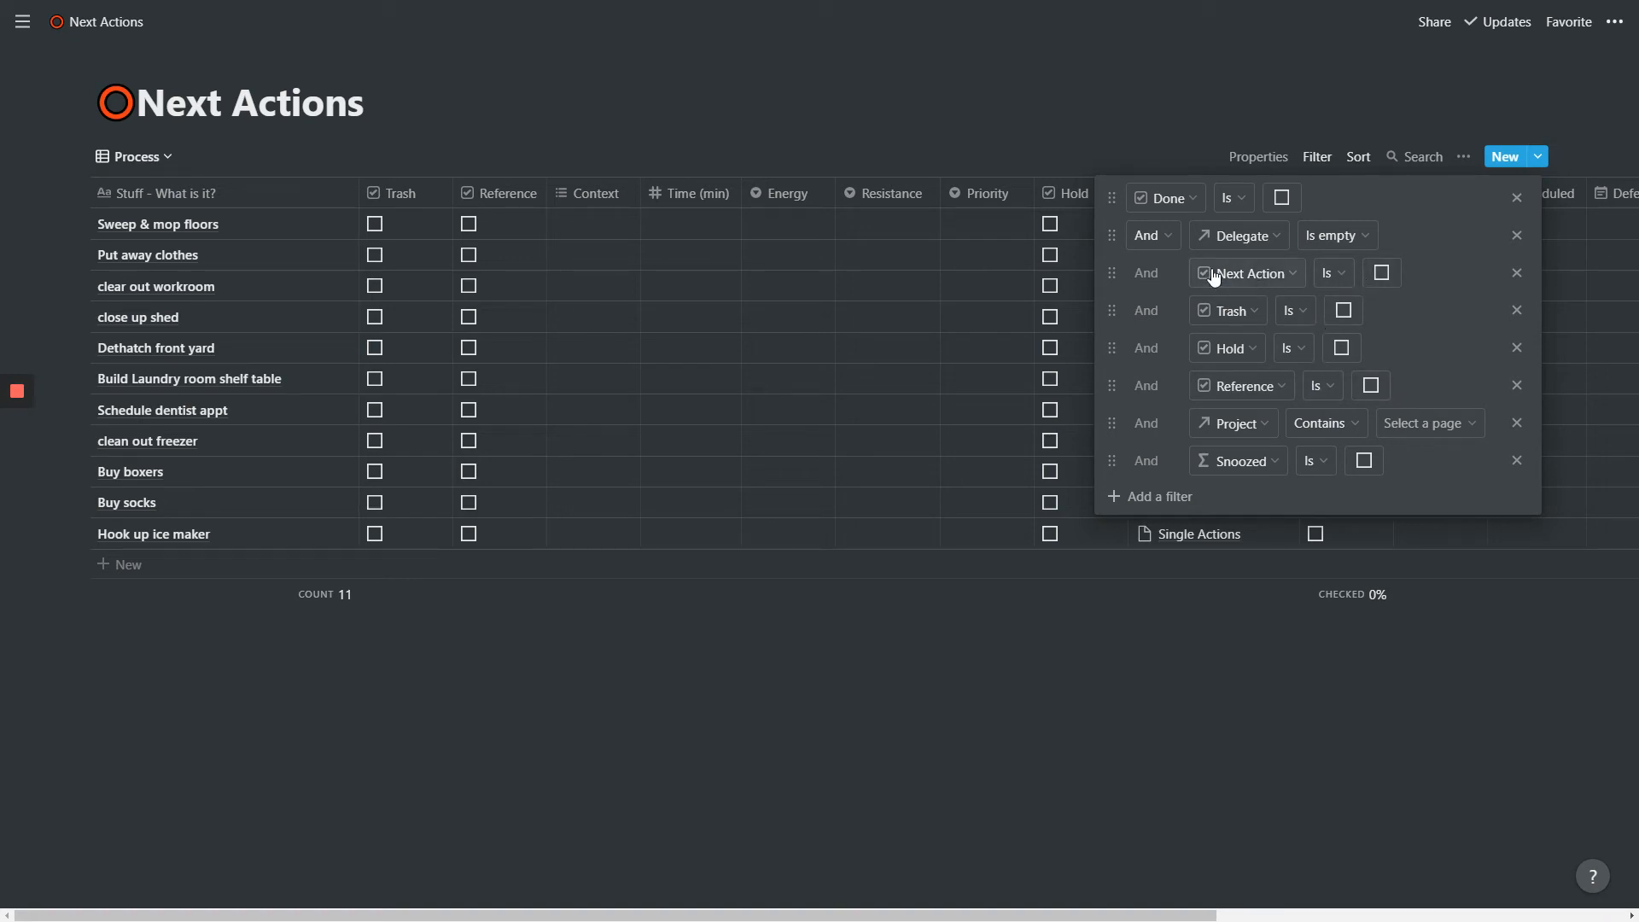
left_click(367, 202)
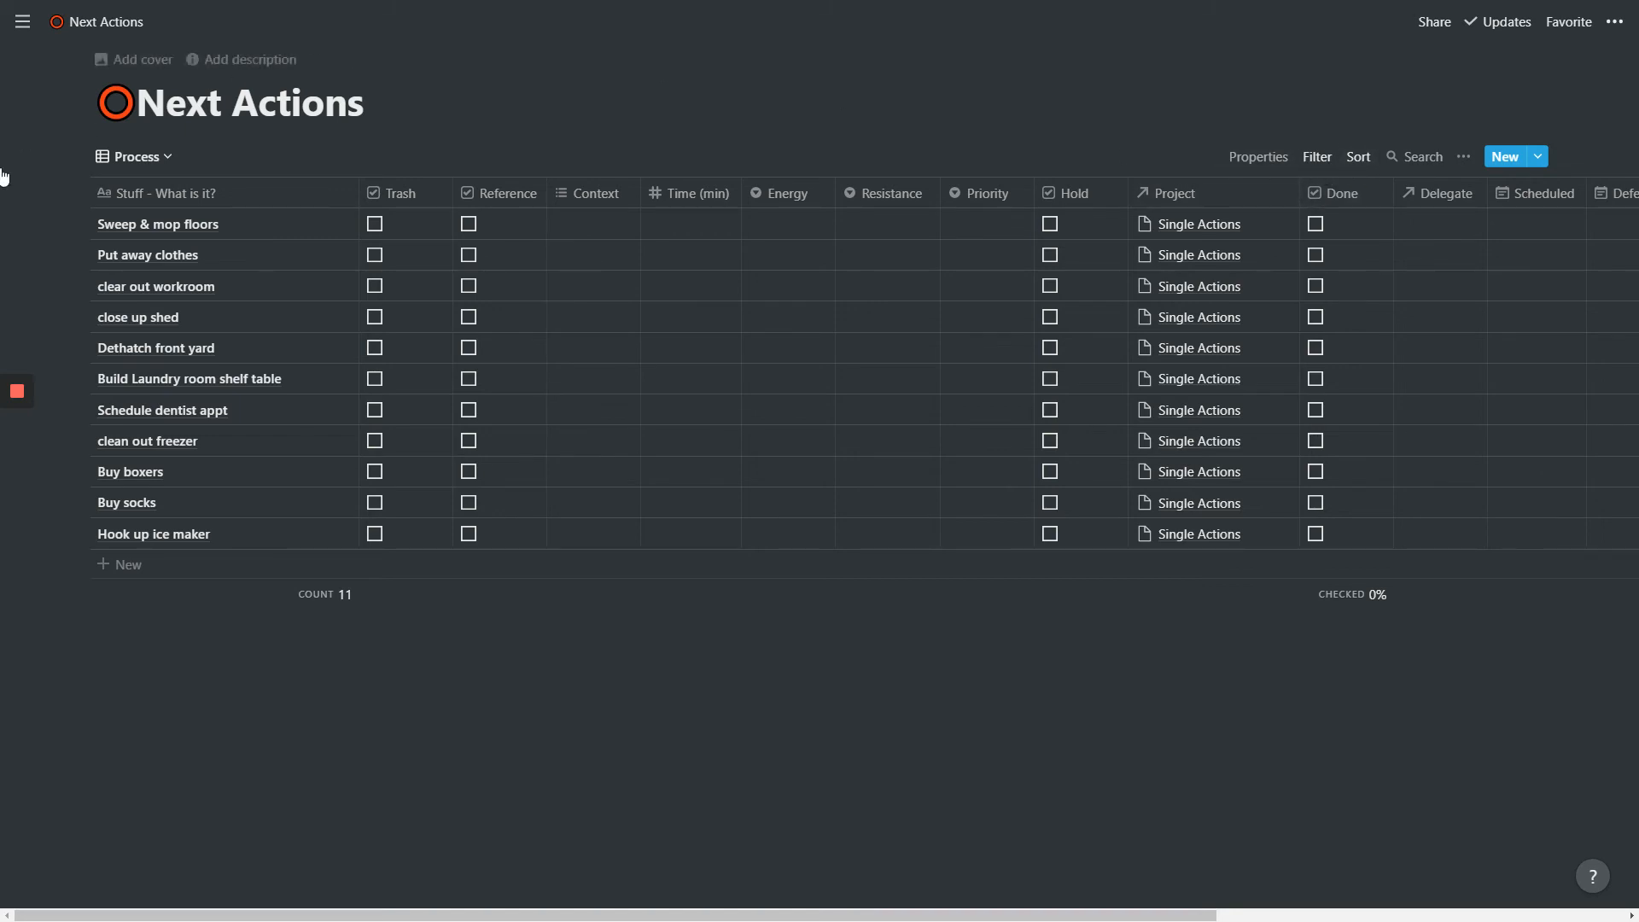
mouse_move(3, 171)
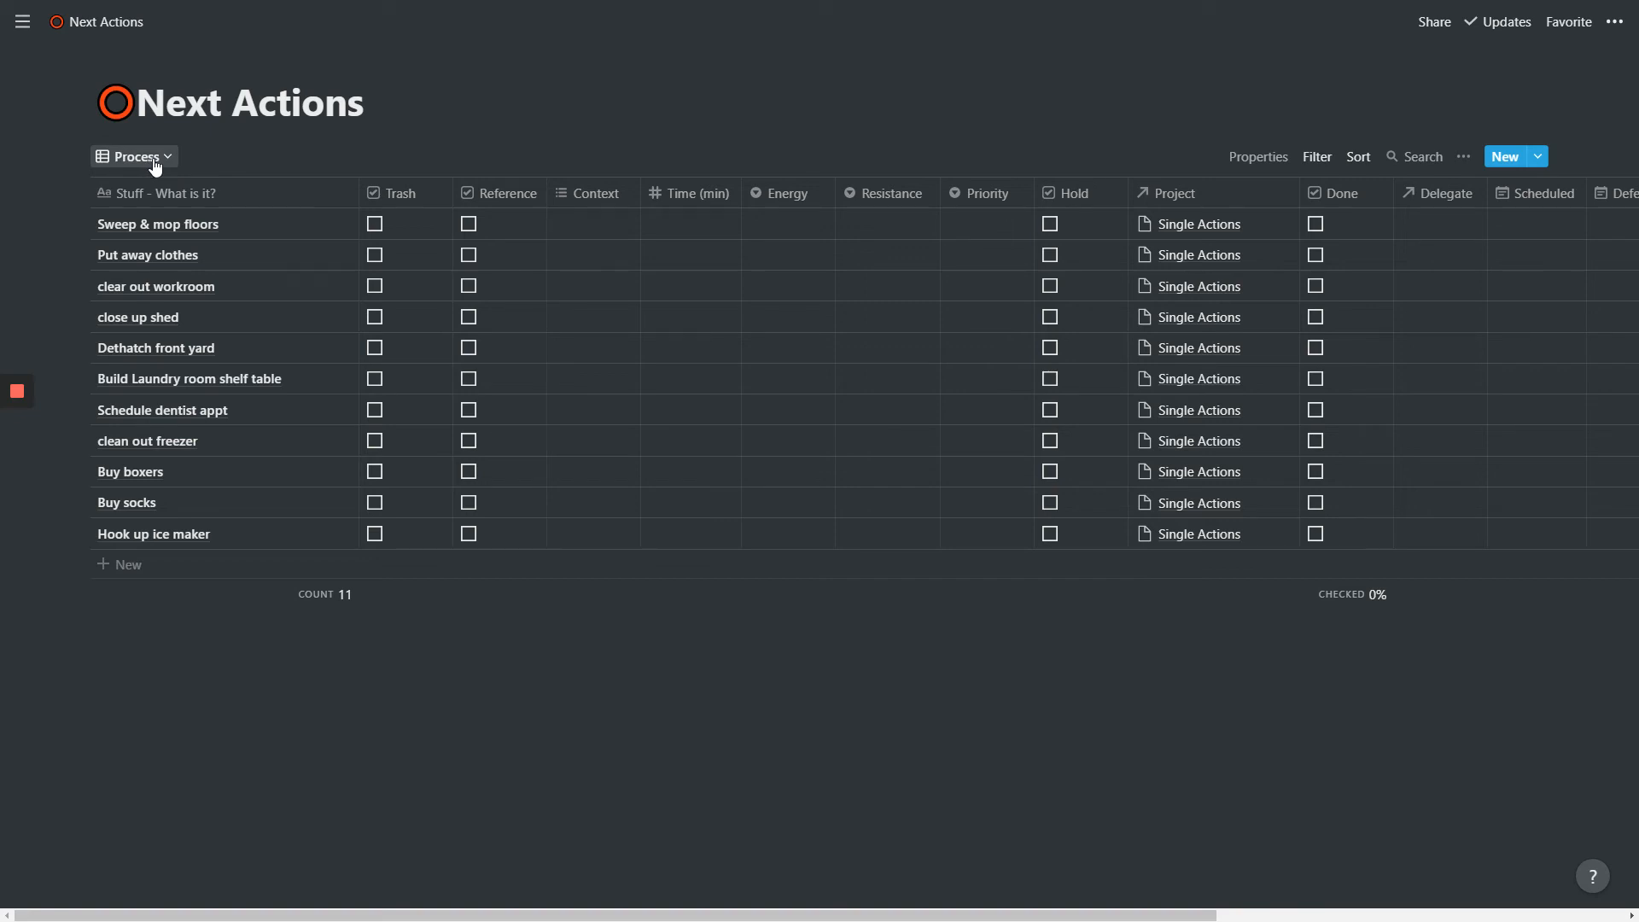
Open the Next Actions - Work view and examine its filter conditions and table columns
left_click(155, 162)
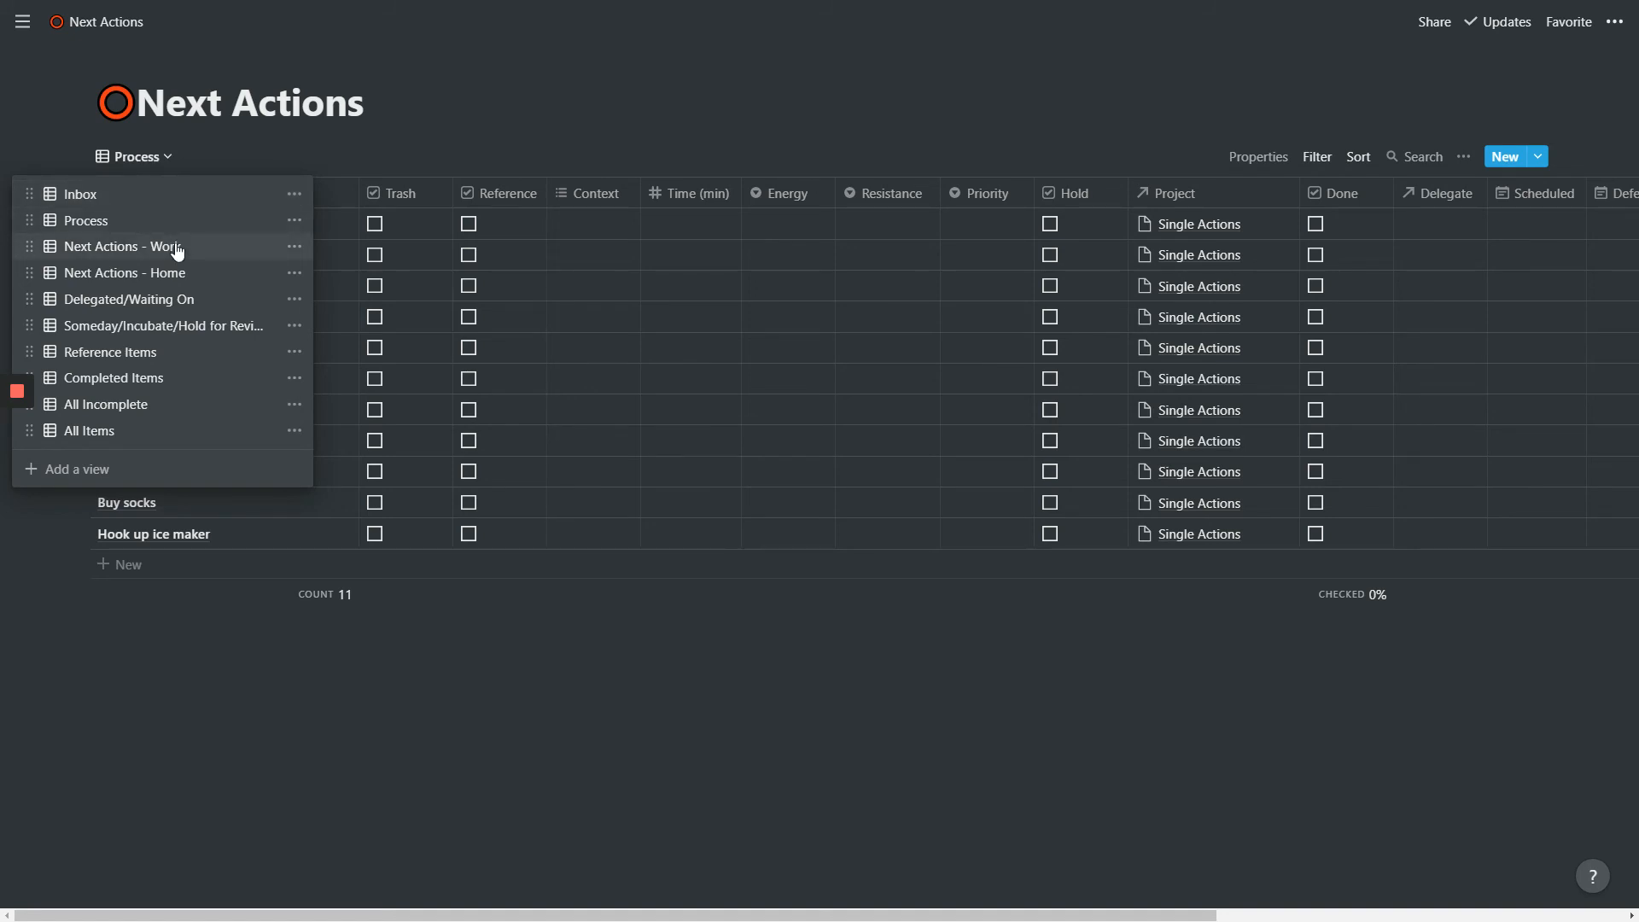
left_click(224, 256)
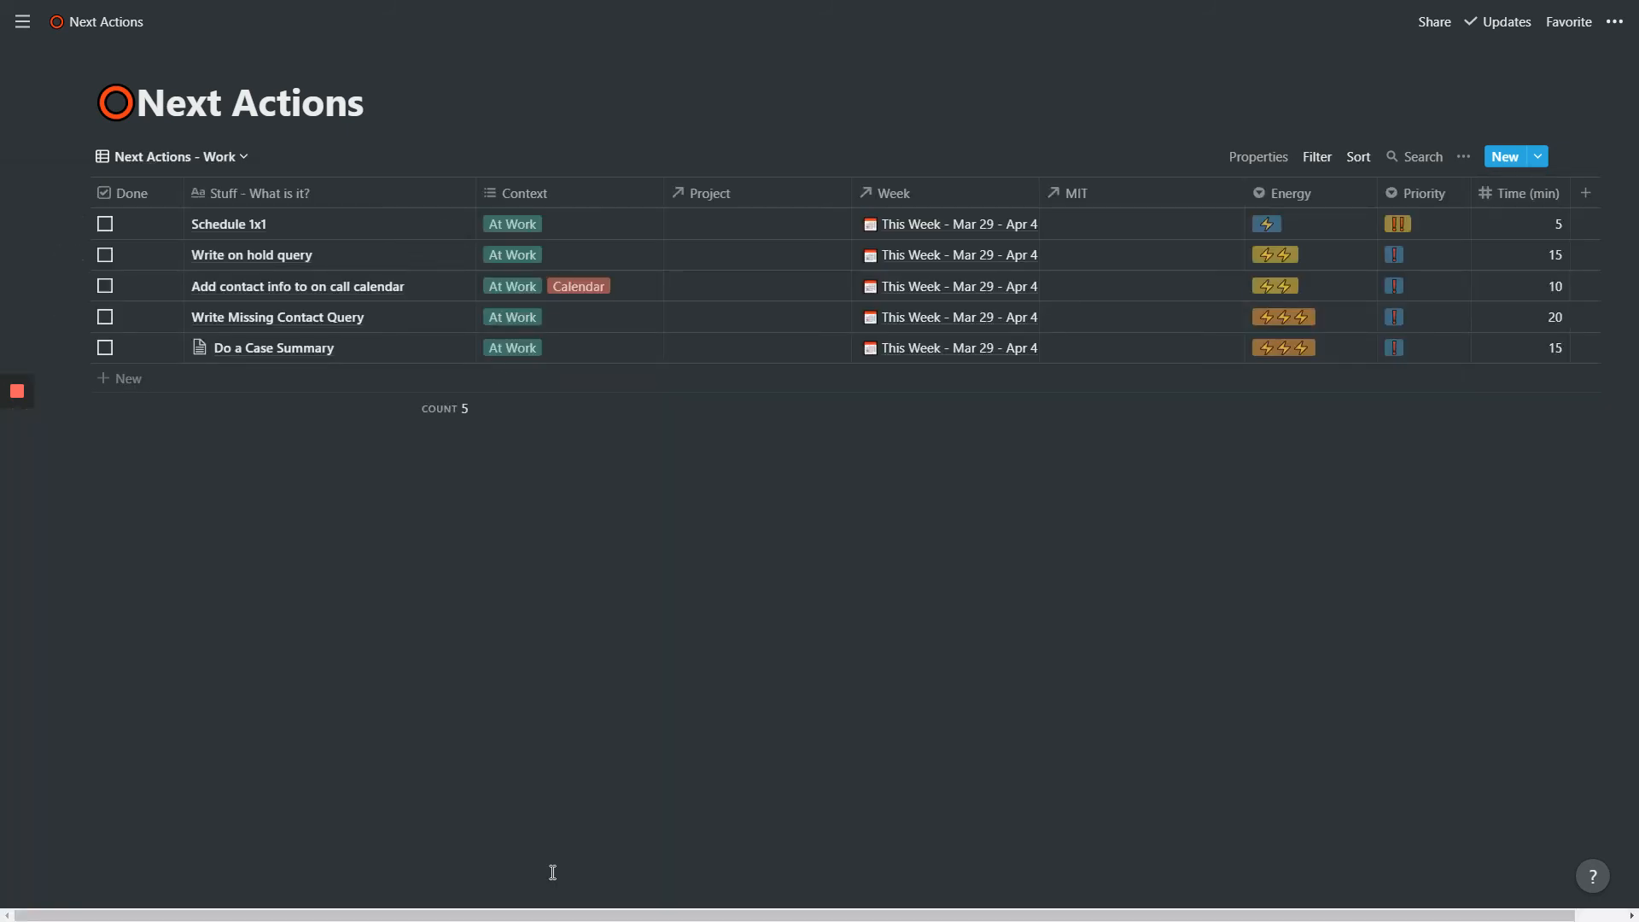
left_click(1323, 162)
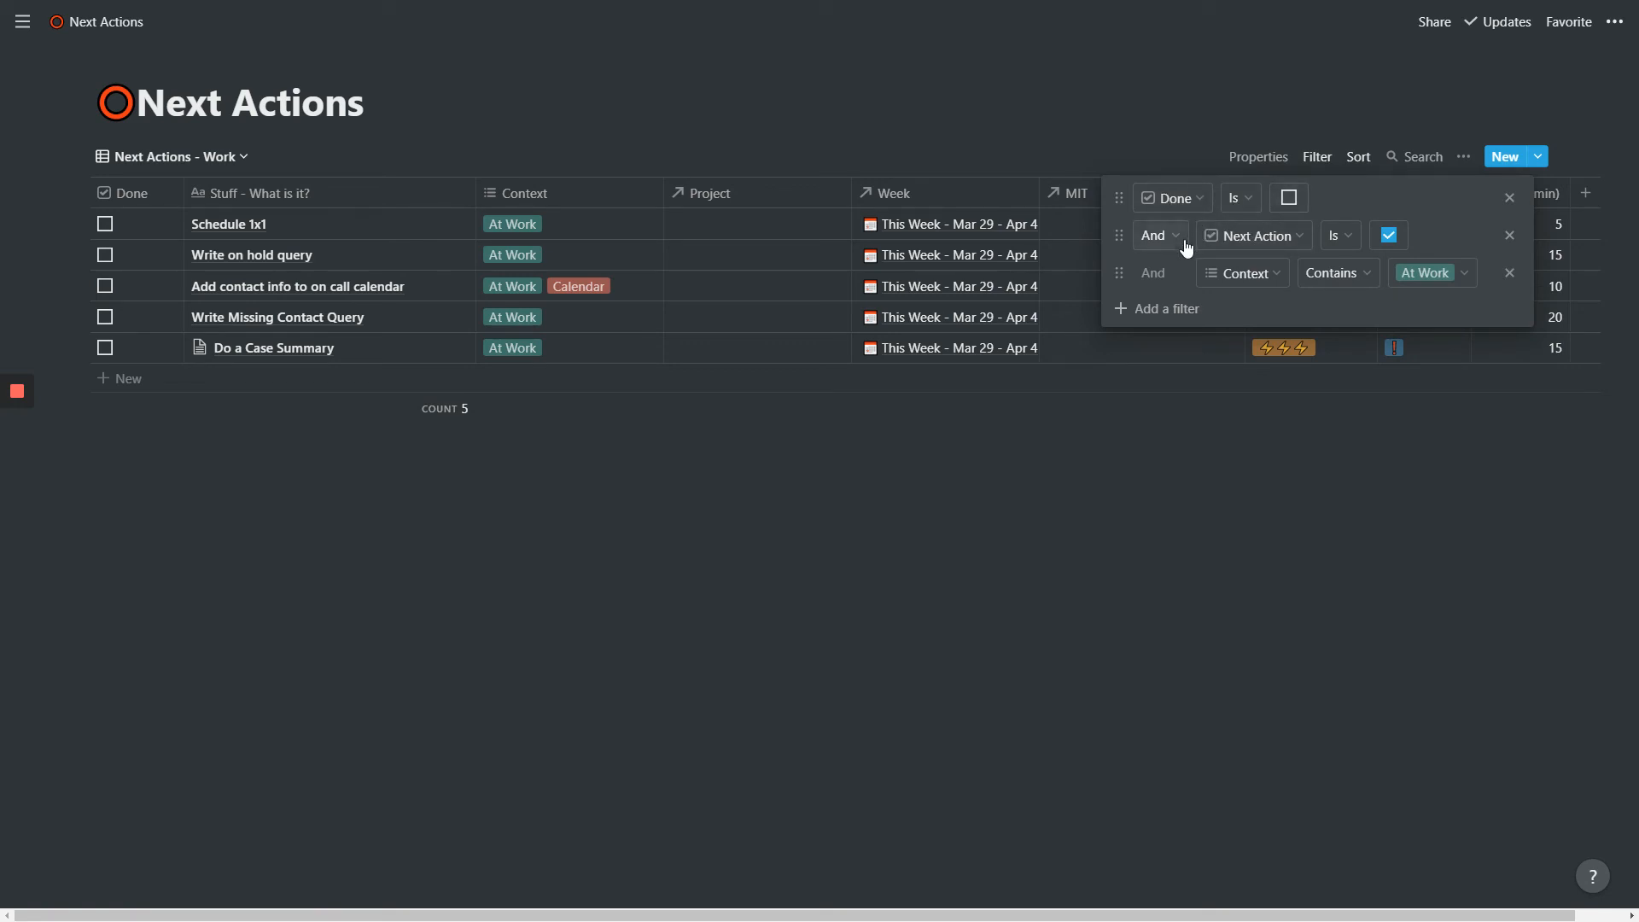
left_click(1389, 236)
left_click(1389, 236)
left_click(1201, 371)
left_click_drag(608, 915, 1058, 845)
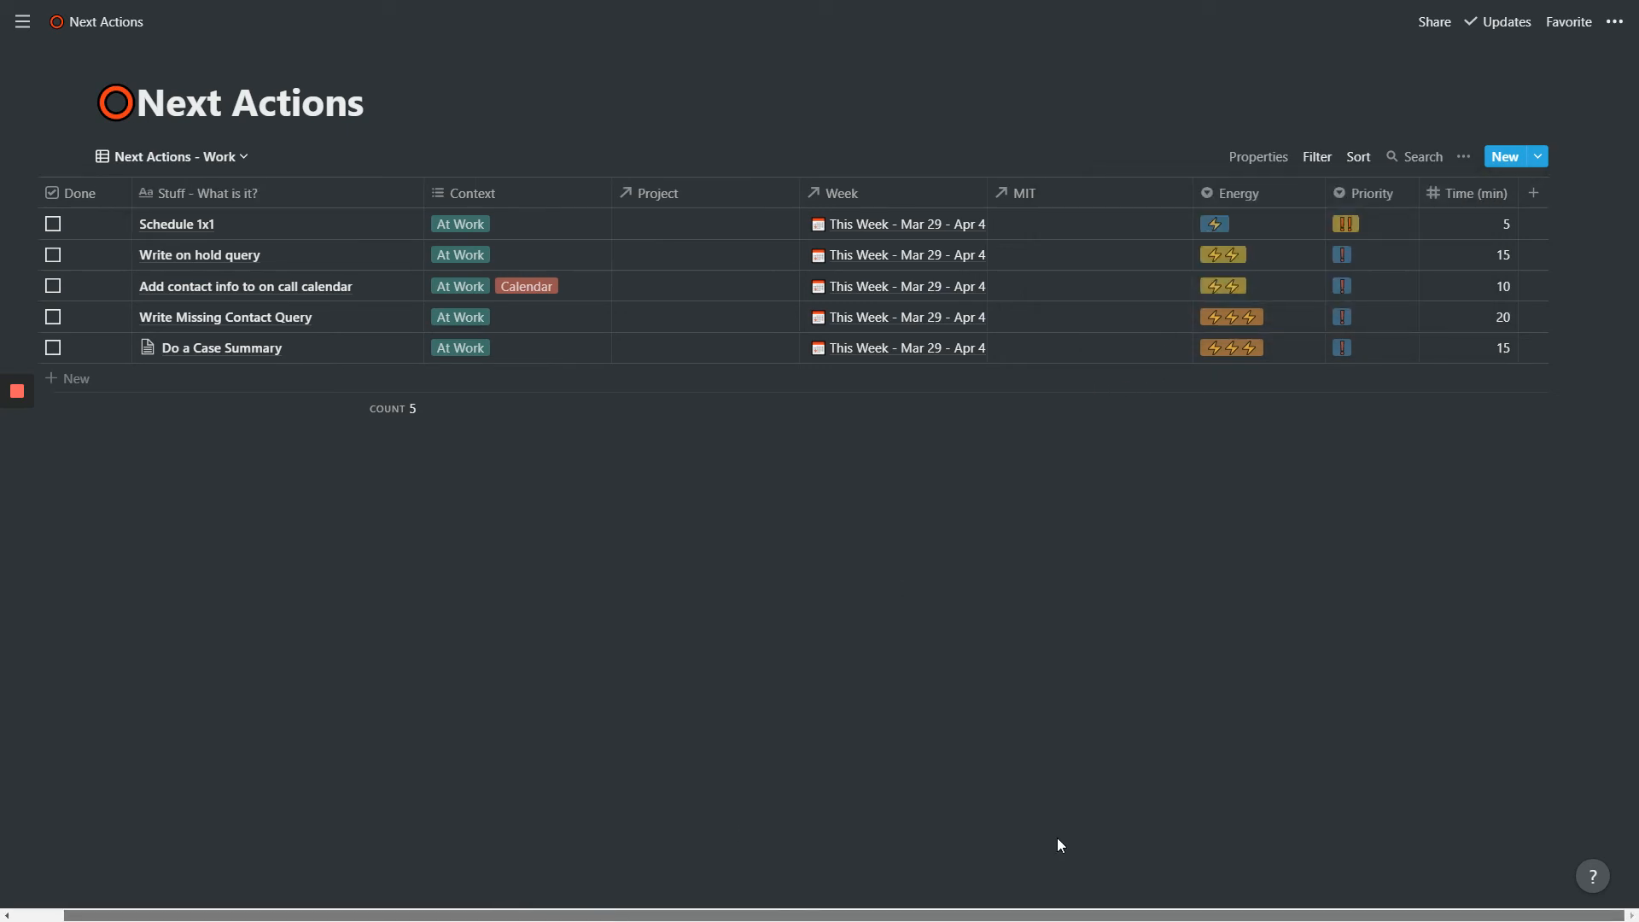
left_click_drag(678, 831, 227, 801)
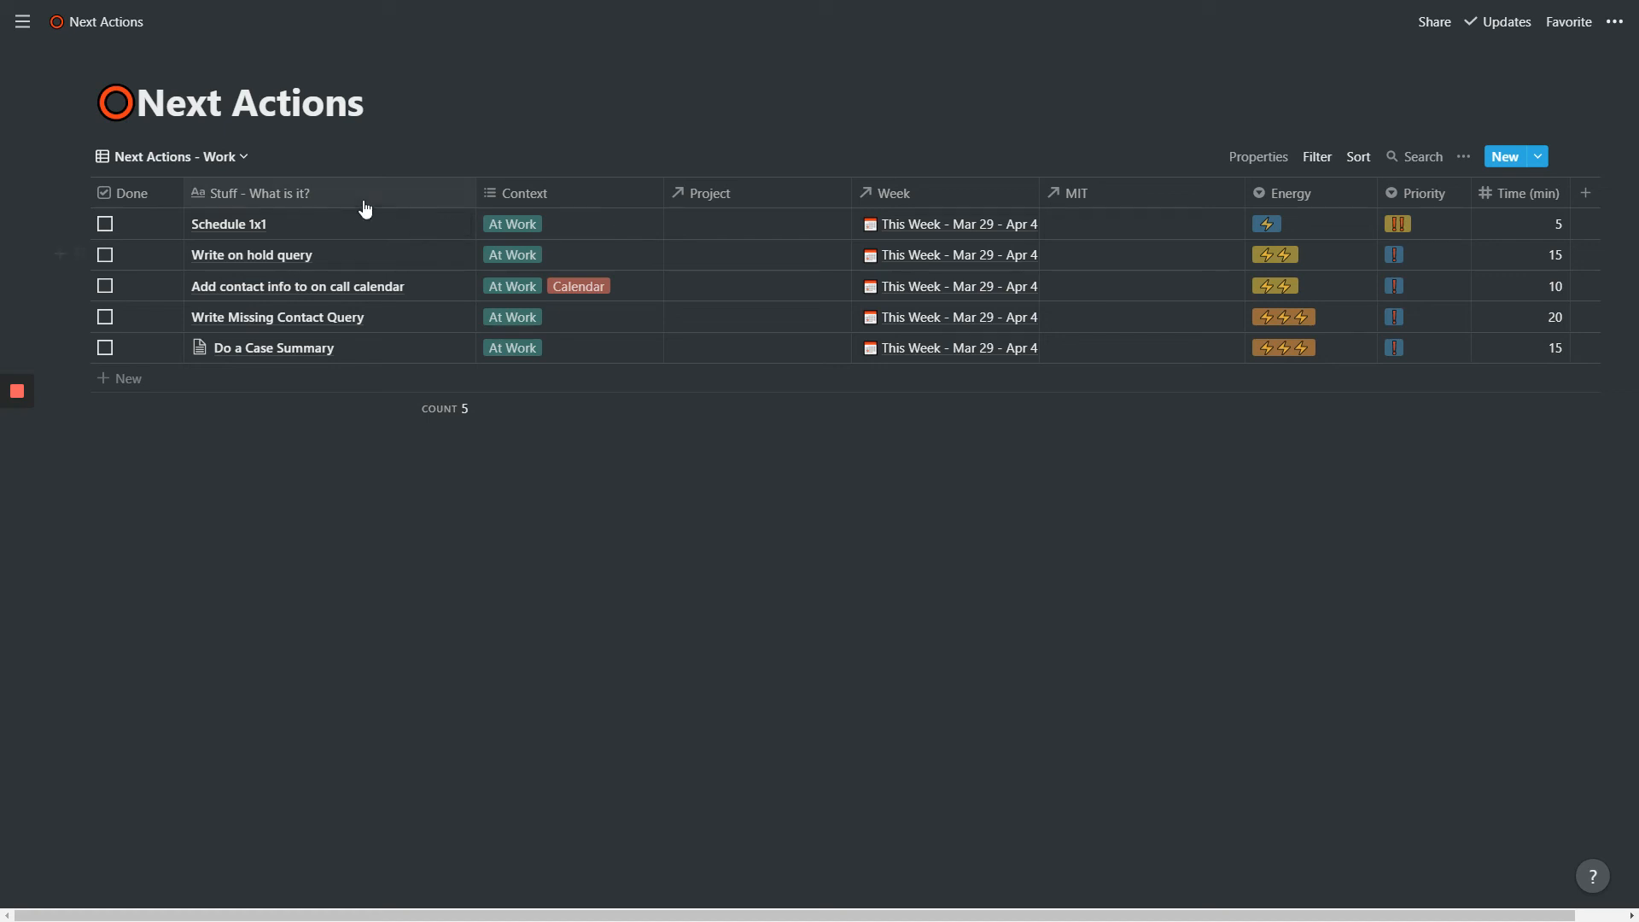
Add the At Work context to the "Setup stereo at Desk" task in the Next Actions - Home view
left_click(211, 160)
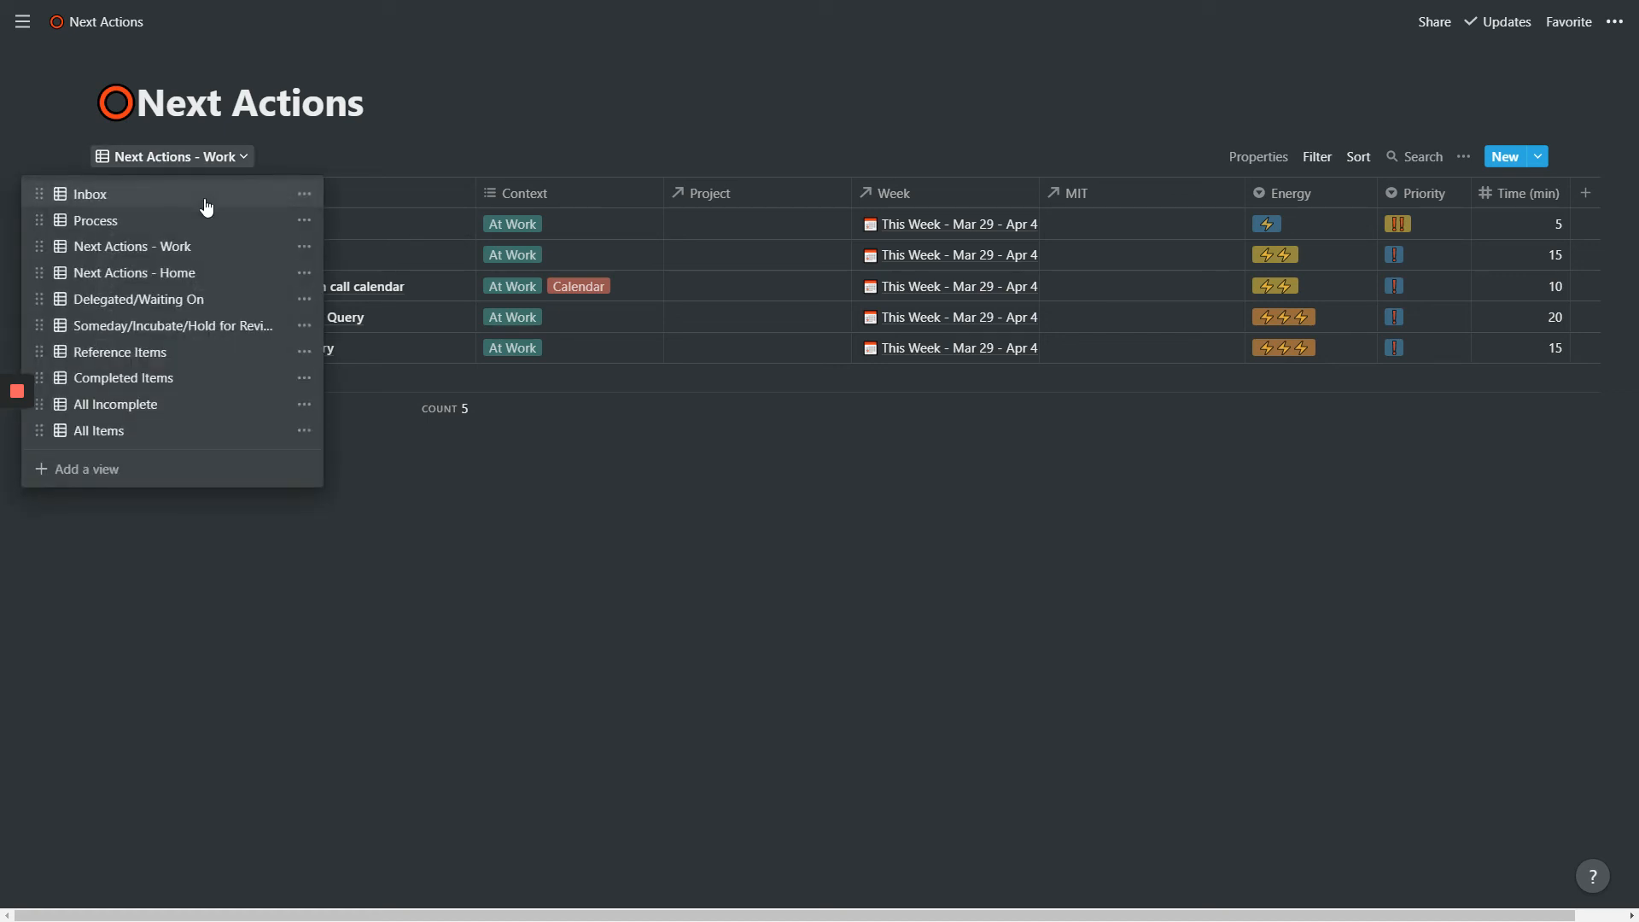
left_click(157, 273)
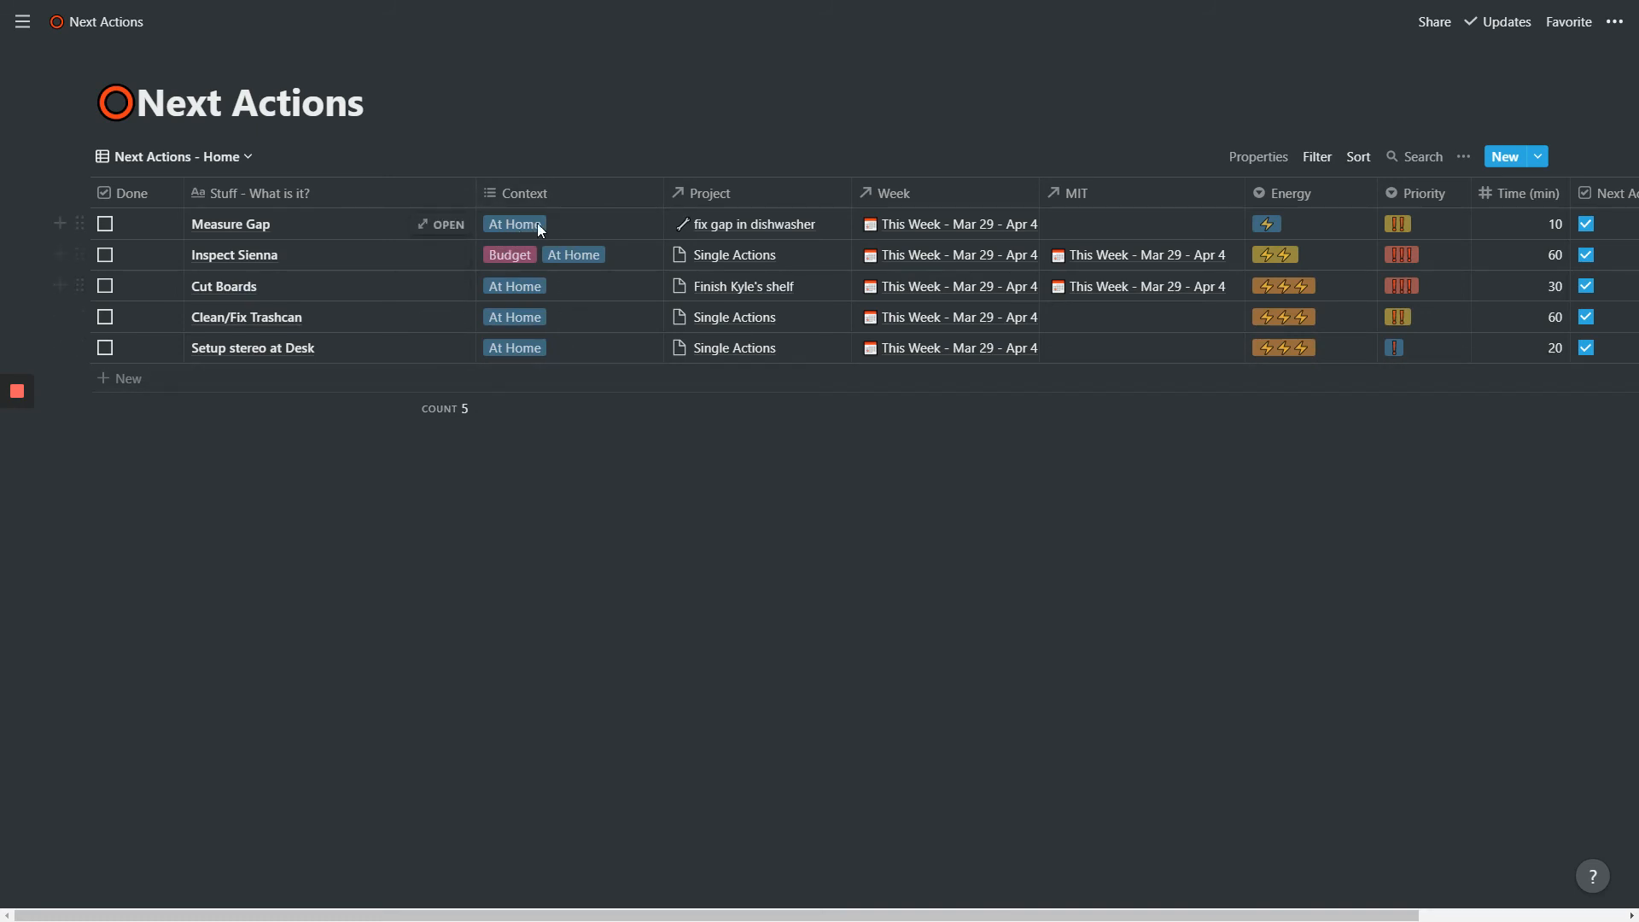
left_click(583, 354)
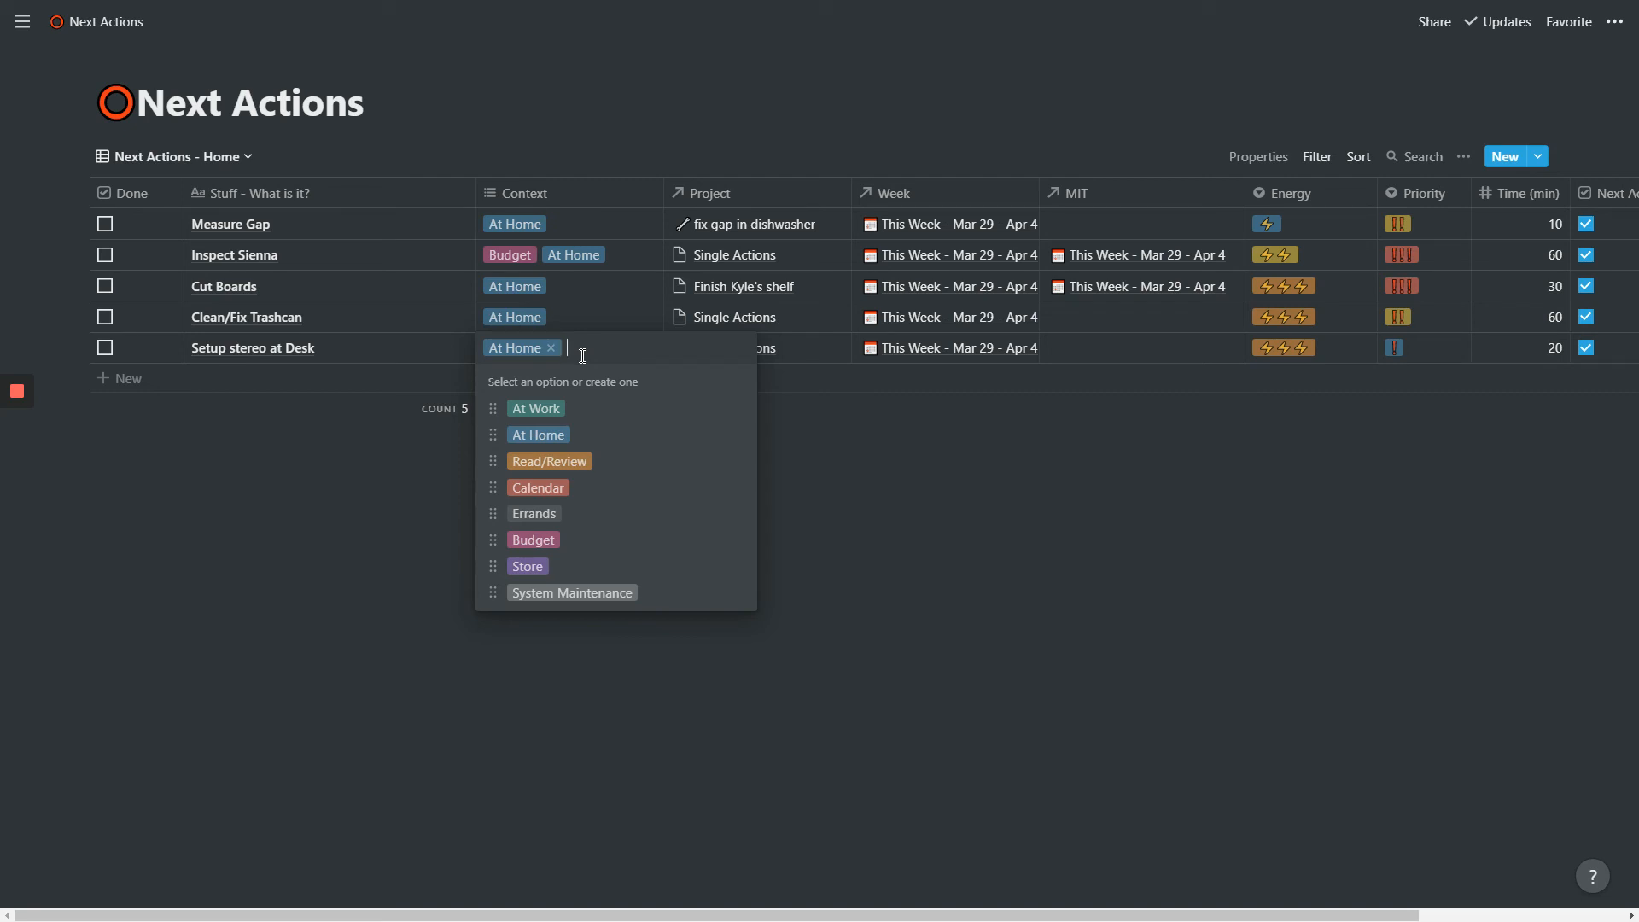
type("at")
key("Return")
key("Escape")
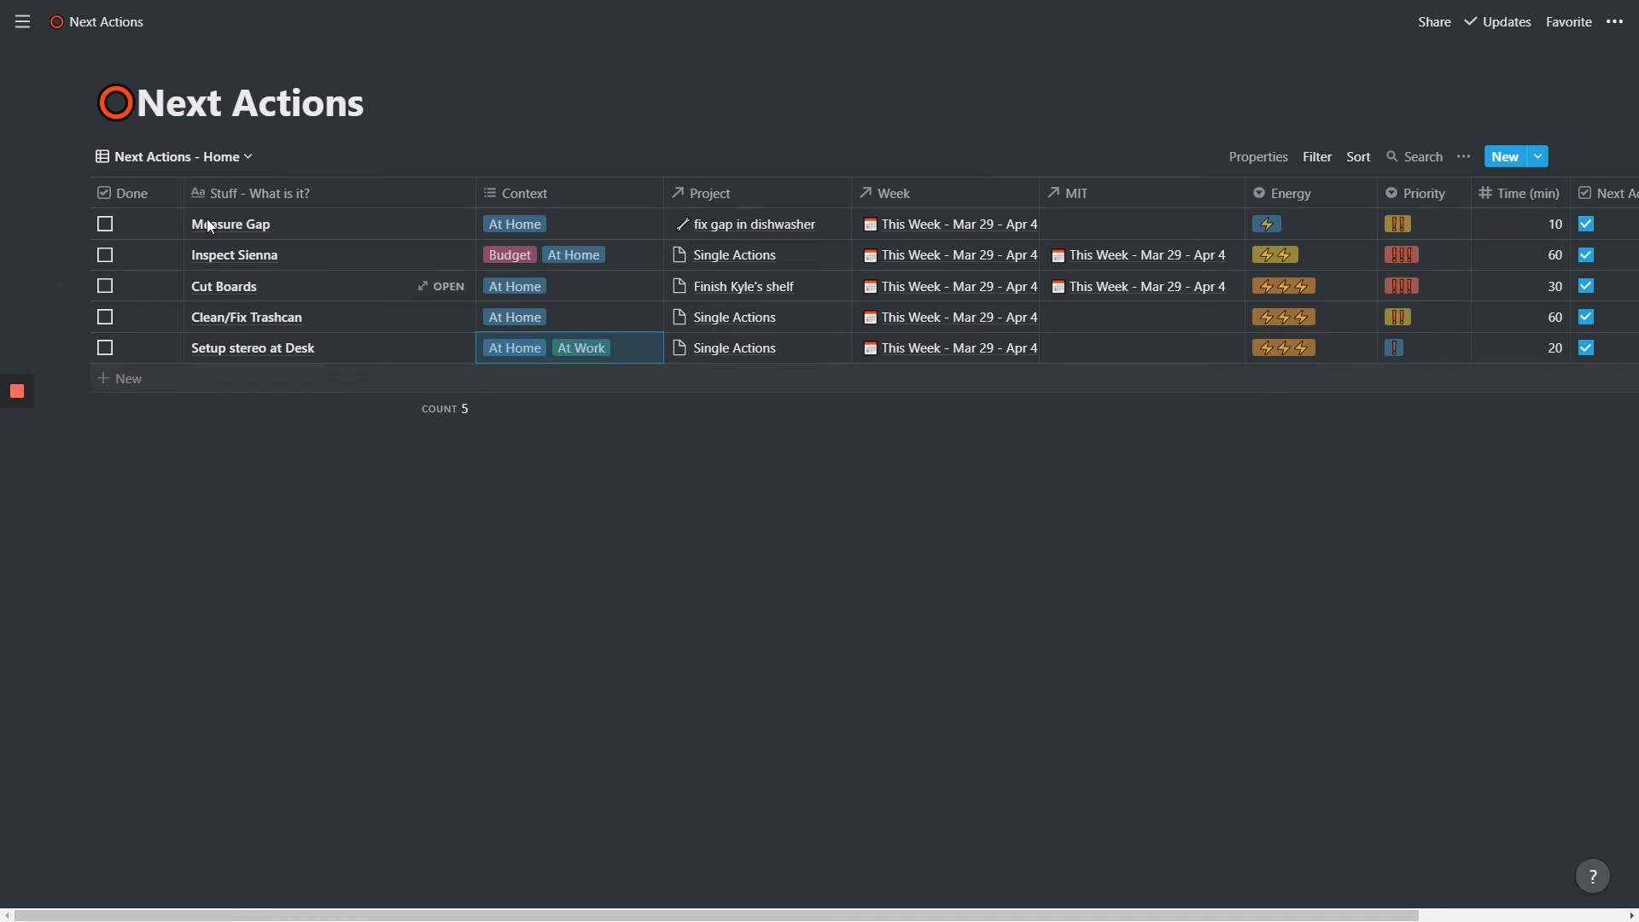
Check the Next Actions - Work view for the "Setup stereo at Desk" task and review its filter
left_click(229, 156)
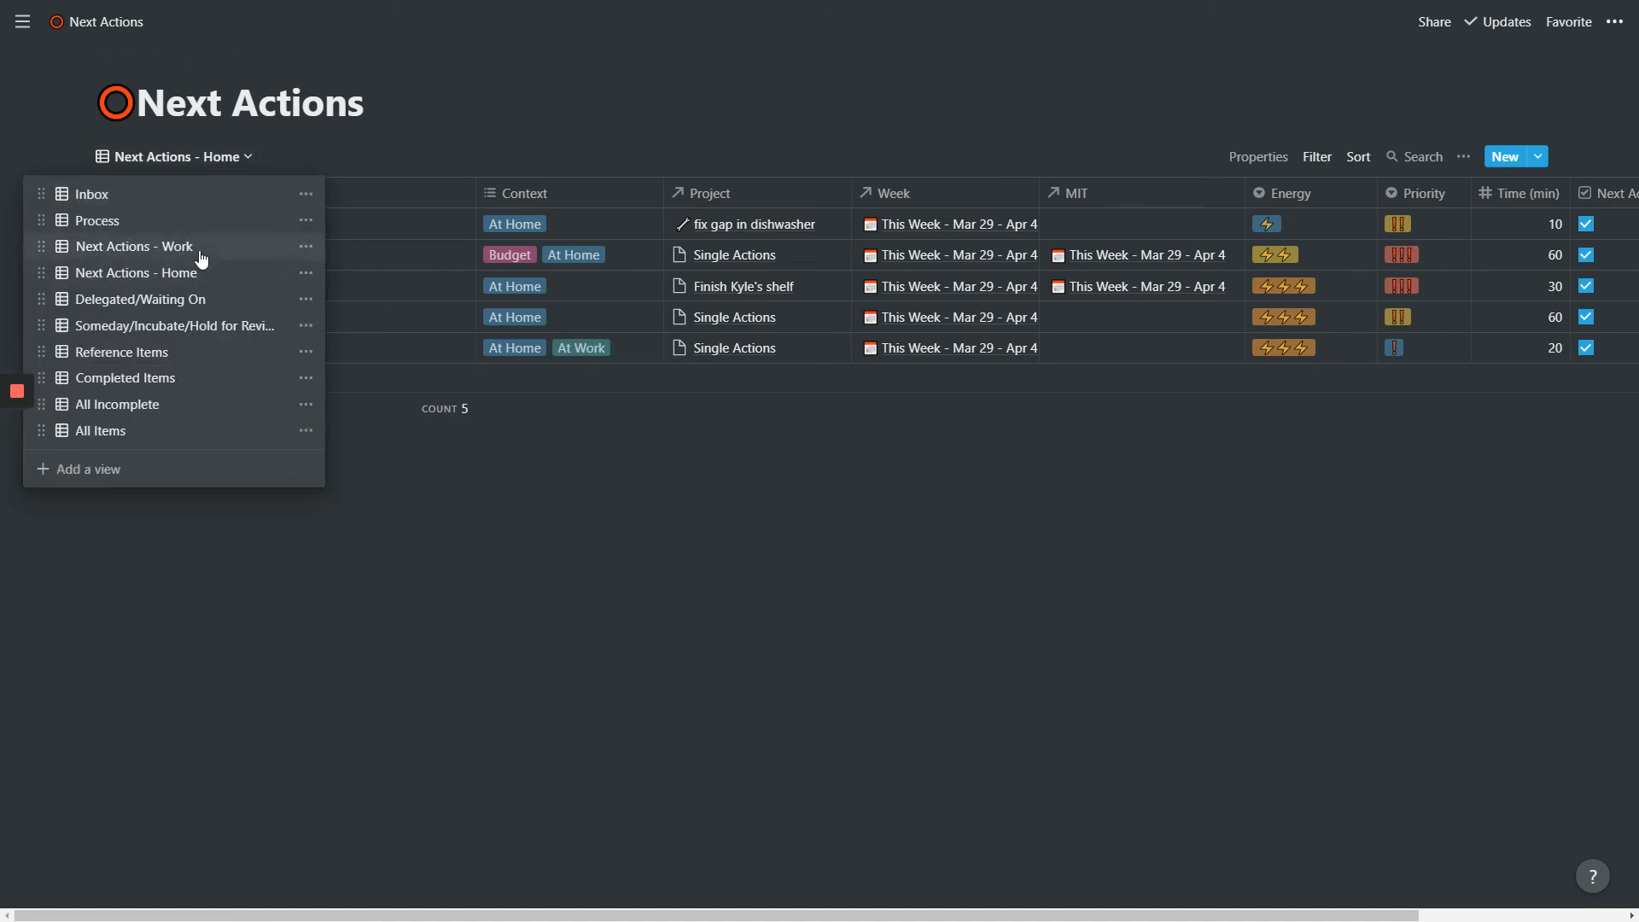
left_click(198, 251)
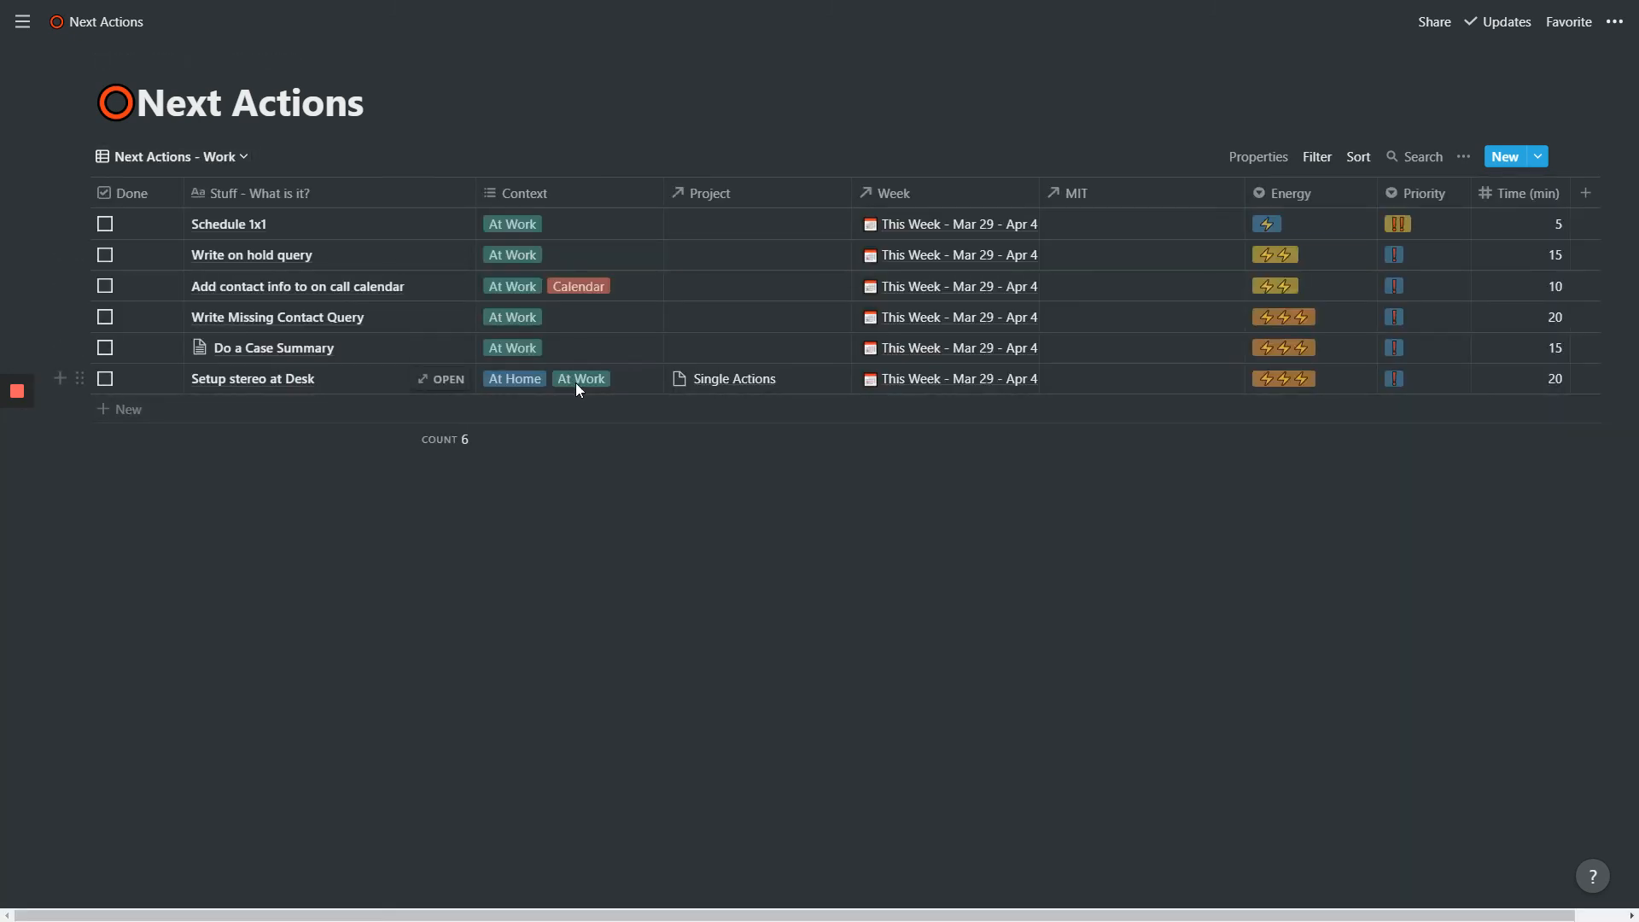
left_click(1310, 161)
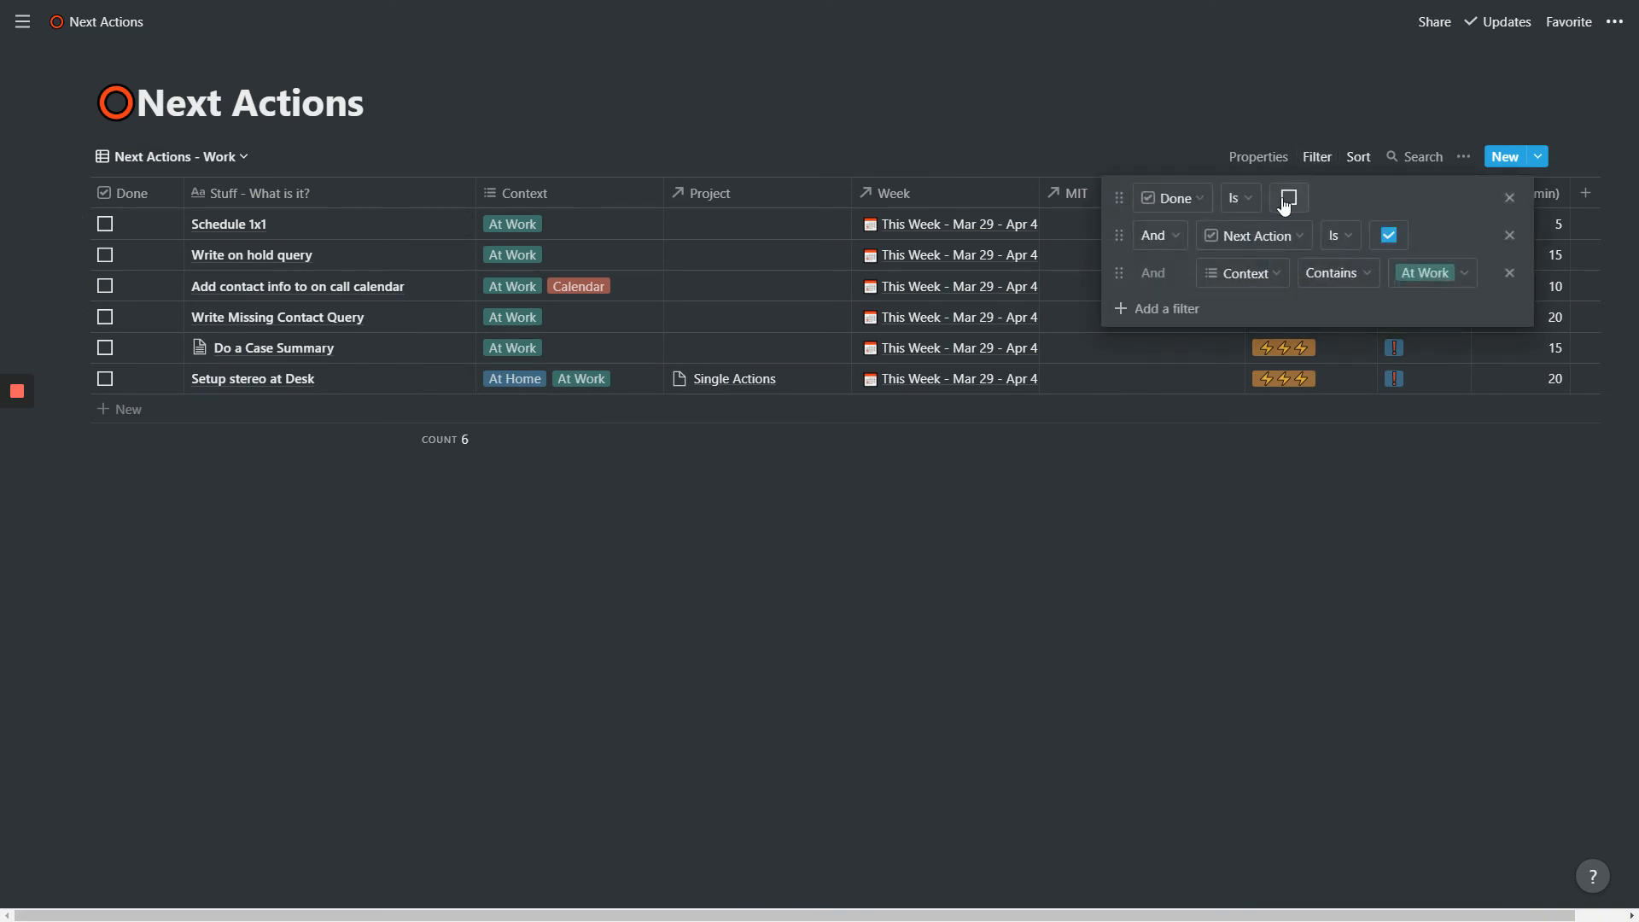
left_click(929, 603)
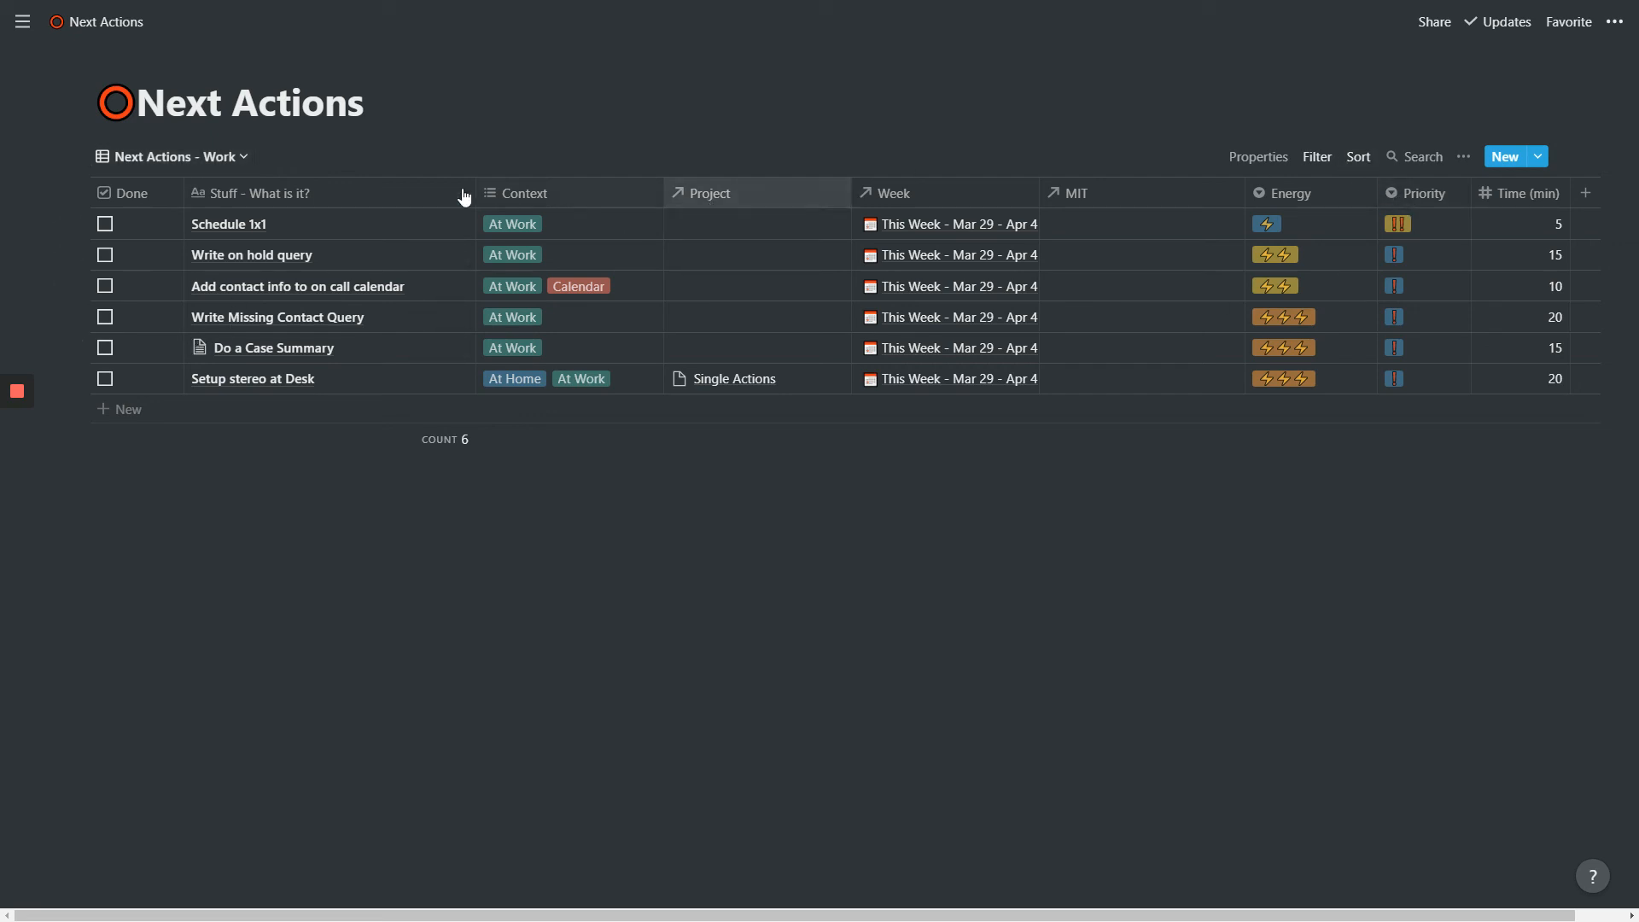
Open the Someday/Incubate/Hold for Review view and widen its Context column to fit both tags
left_click(213, 162)
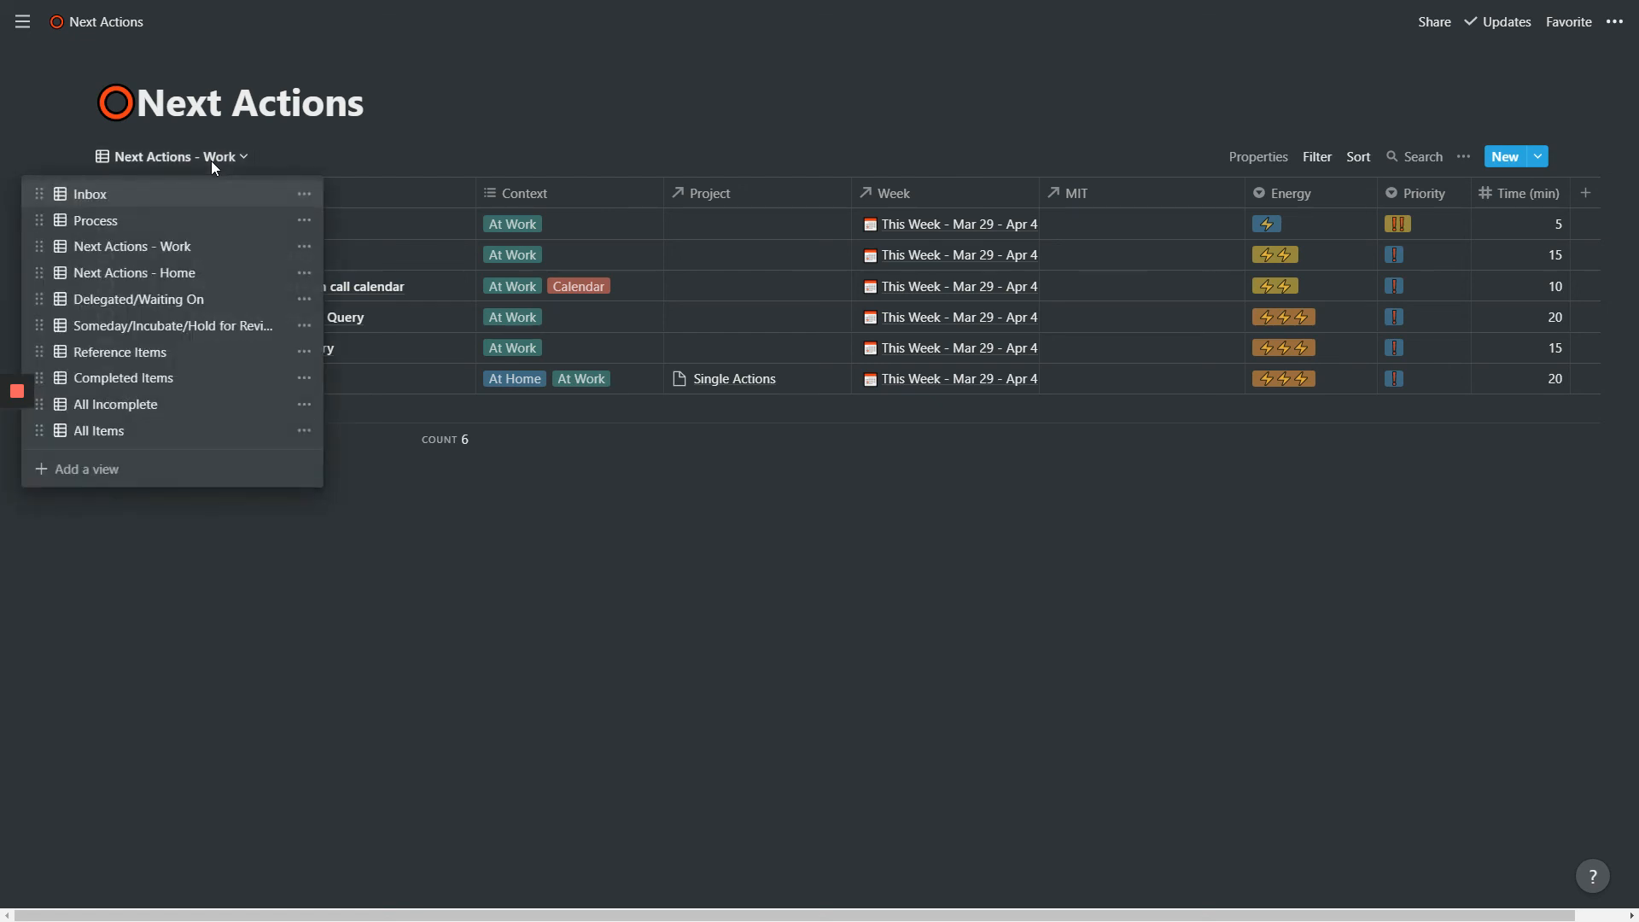
left_click(236, 334)
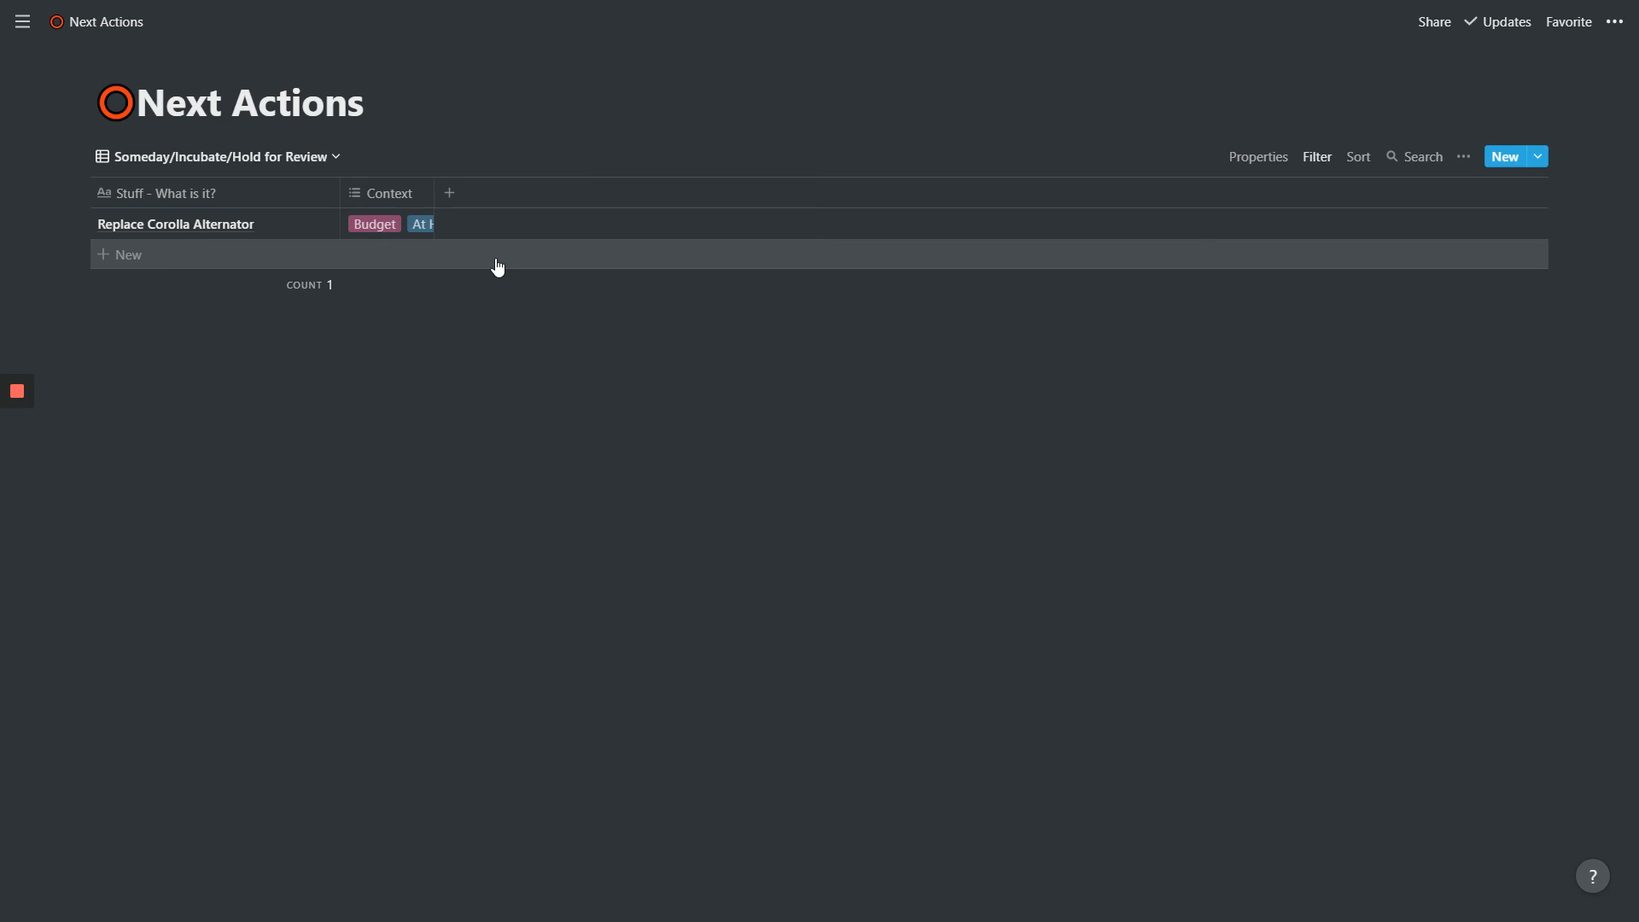
left_click_drag(435, 195, 523, 193)
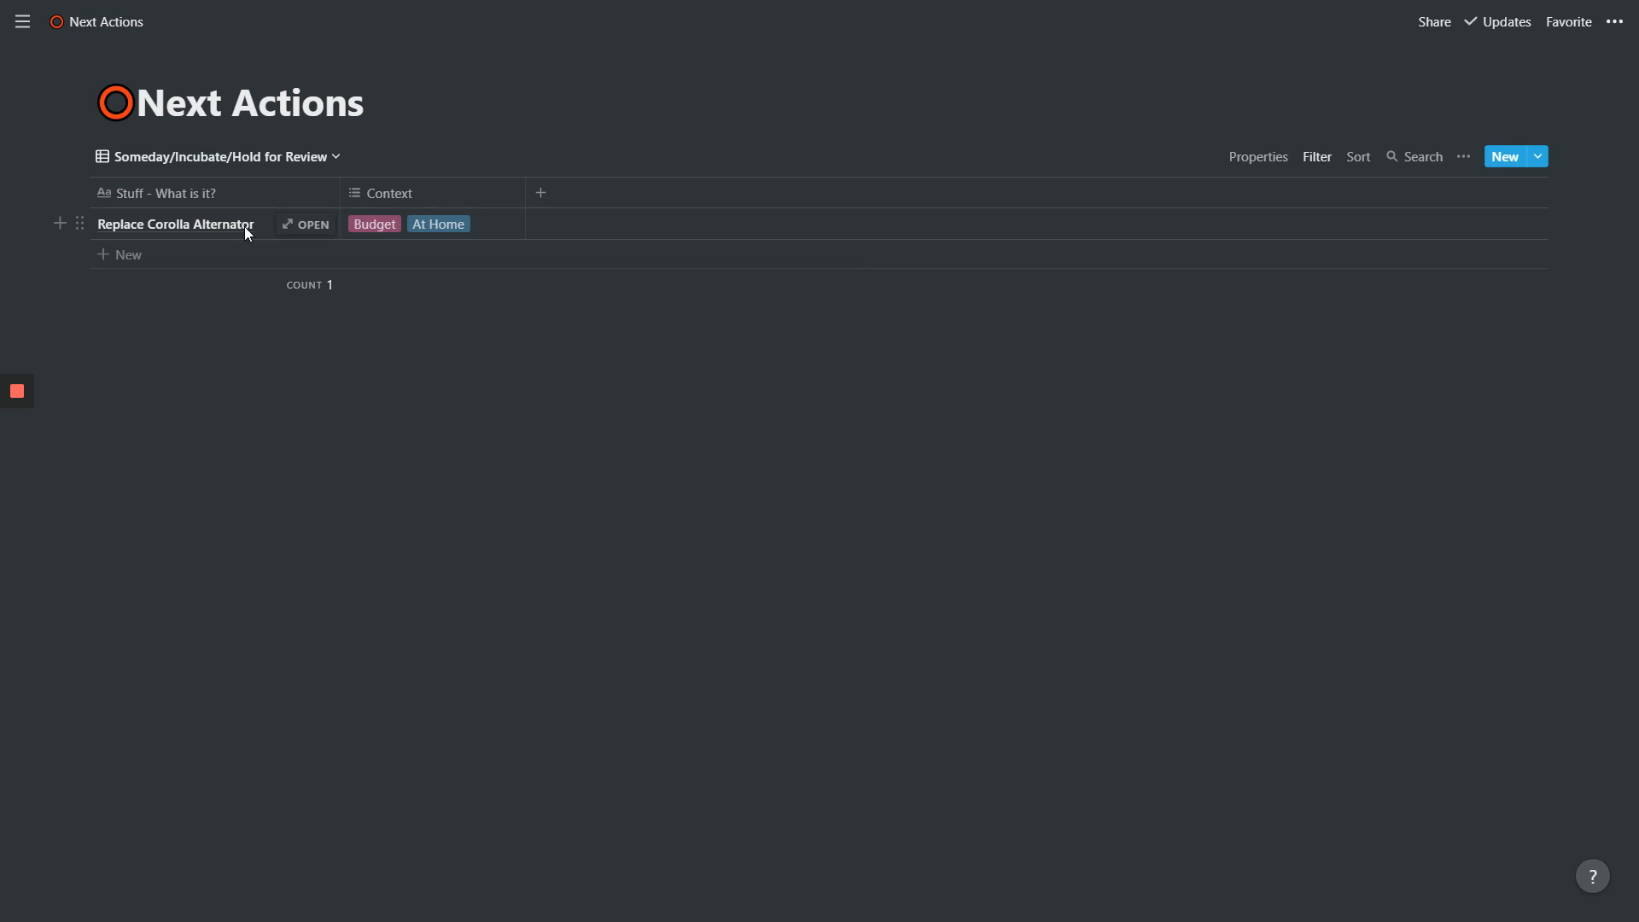
Look over the list of views and switch back to the Process view
left_click(227, 153)
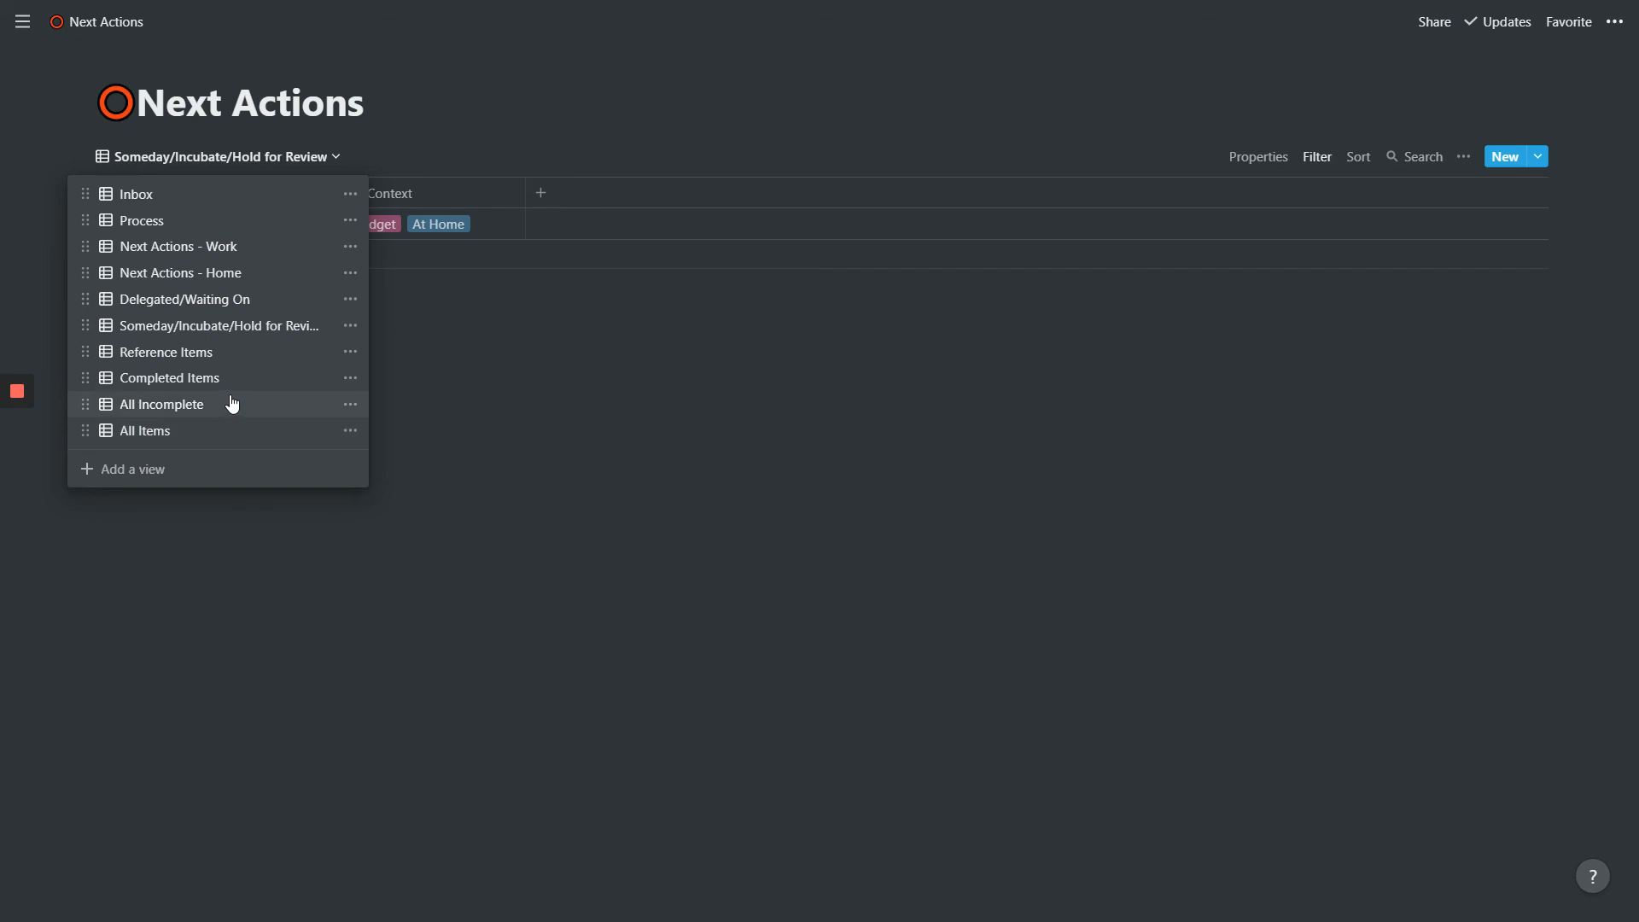
left_click(510, 400)
left_click(143, 159)
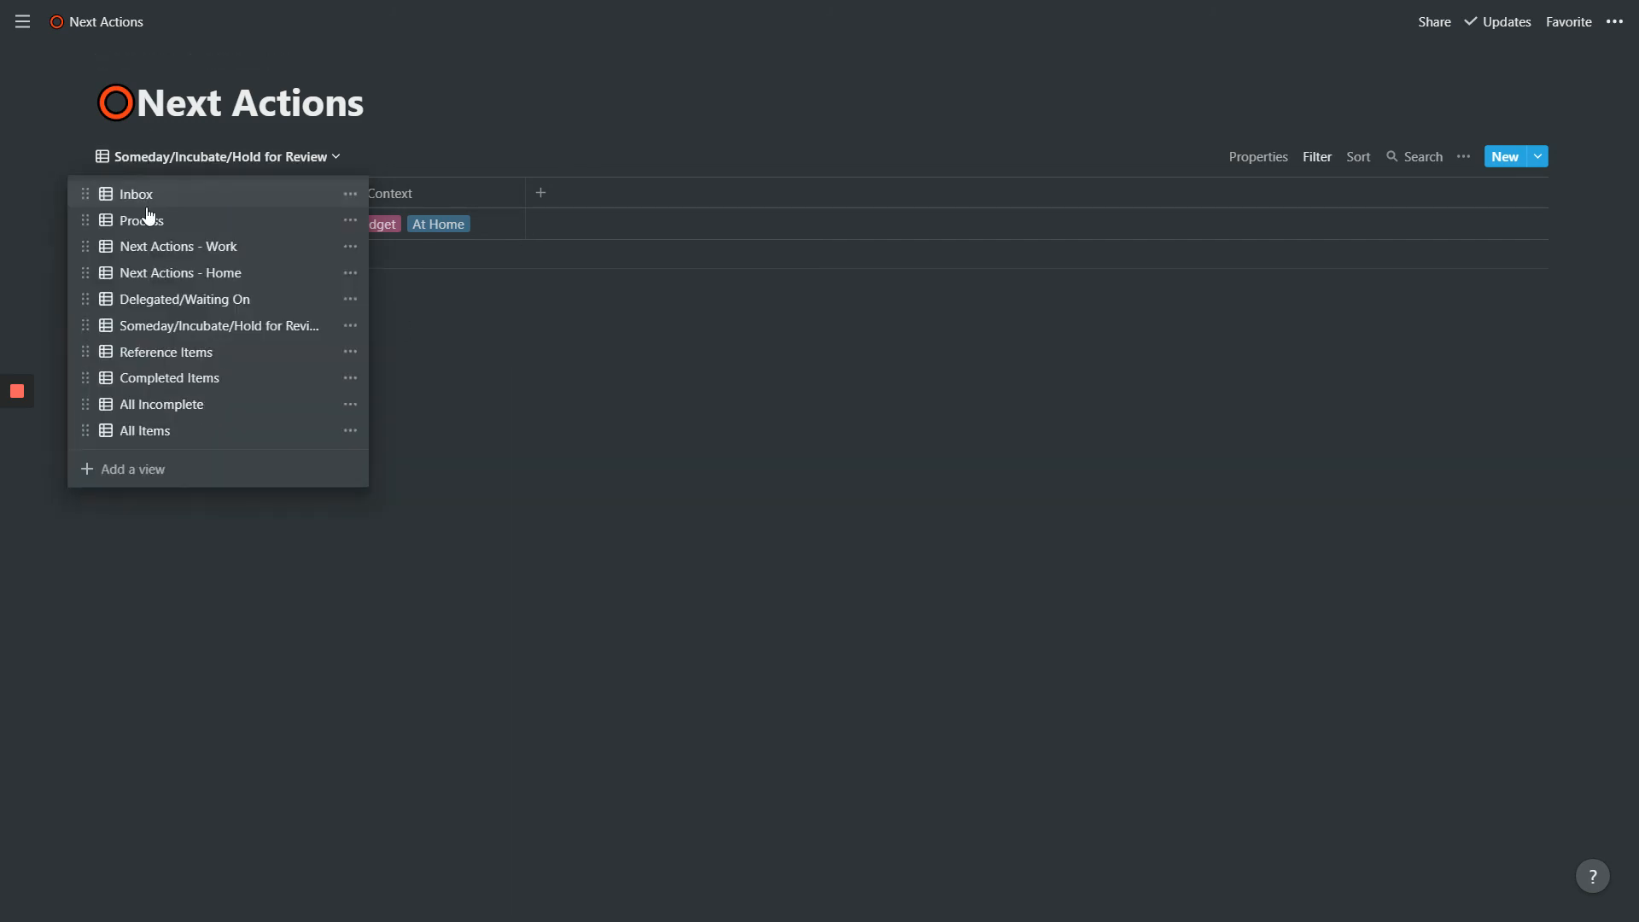
left_click(146, 220)
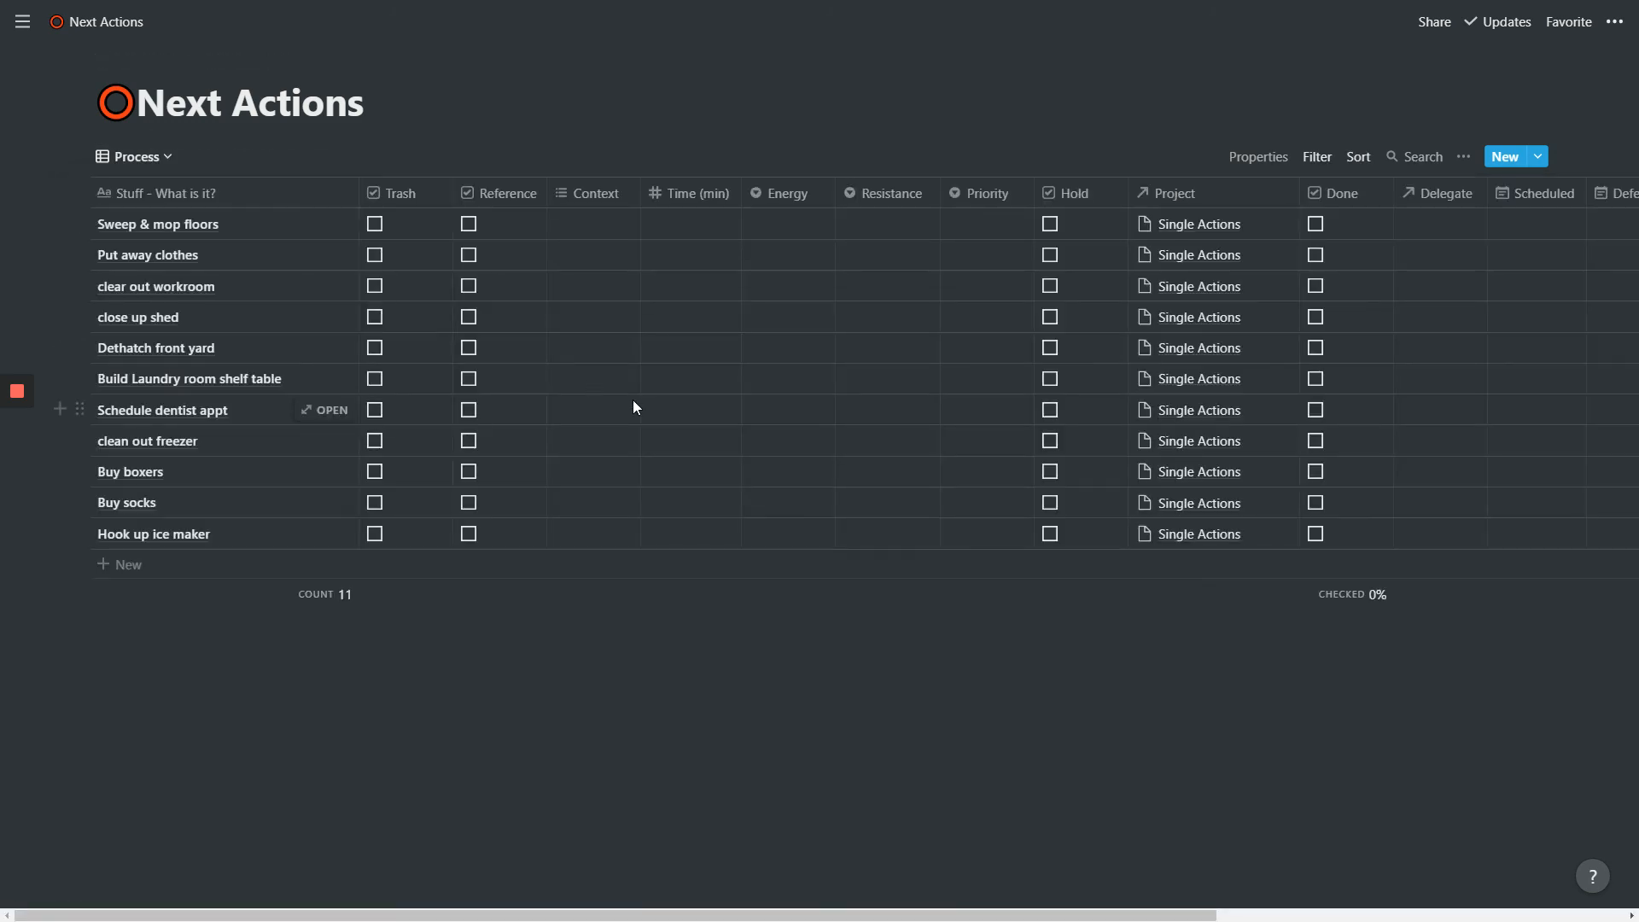